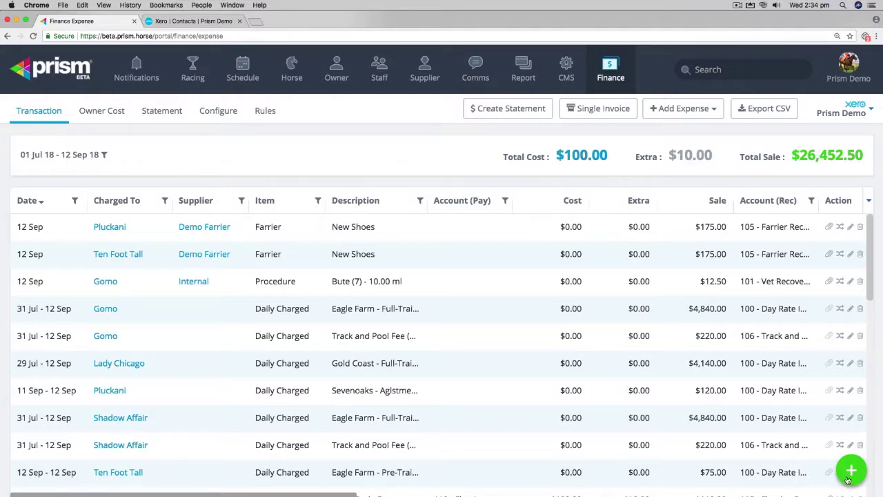
{"action": "left_click", "coordinate": [709, 110]}
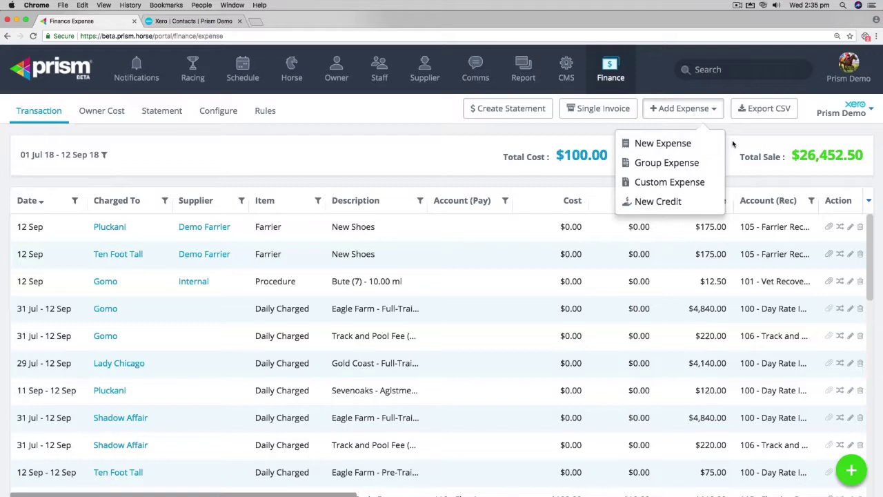
{"action": "left_click", "coordinate": [754, 133]}
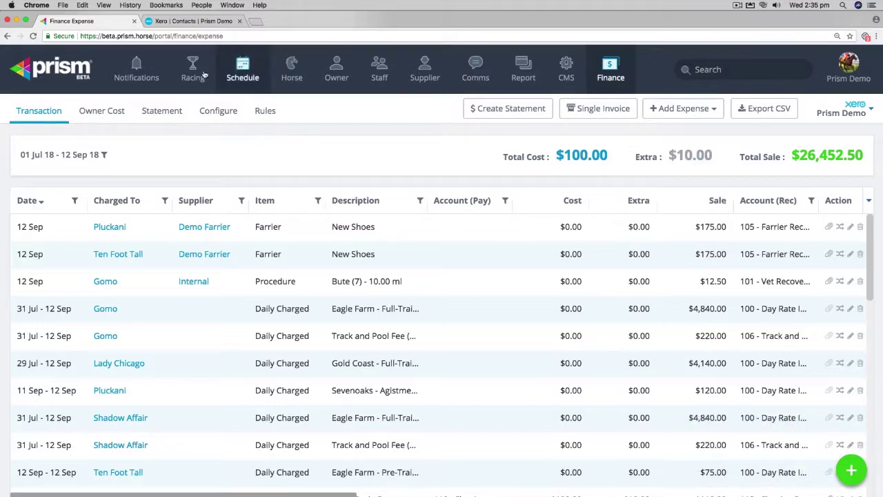
Start a new single expense entry.
{"action": "left_click", "coordinate": [851, 470]}
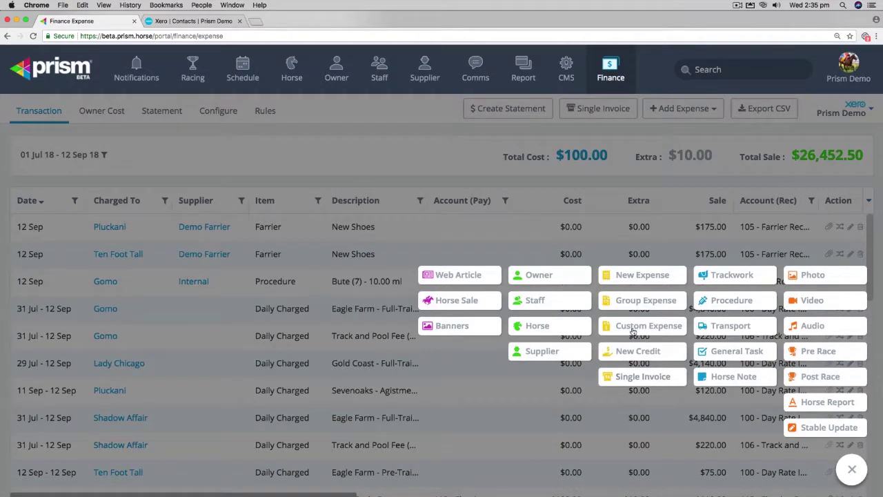
{"action": "left_click", "coordinate": [637, 276]}
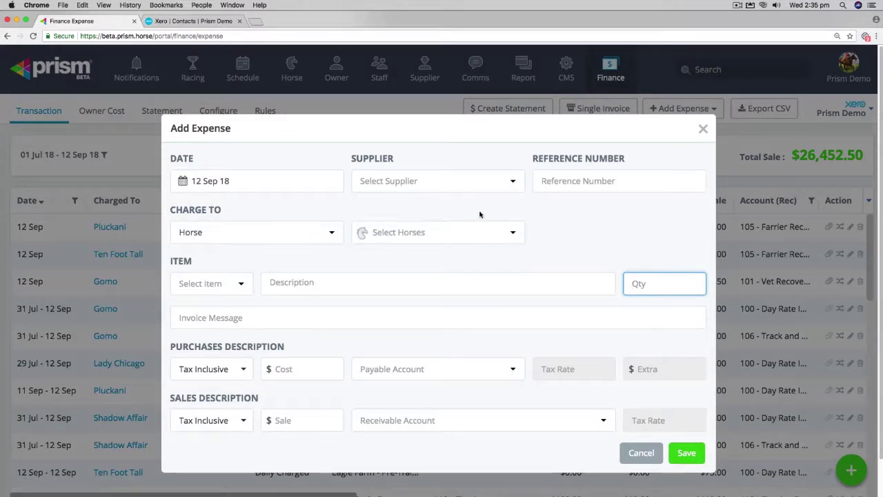
{"action": "left_click", "coordinate": [332, 232]}
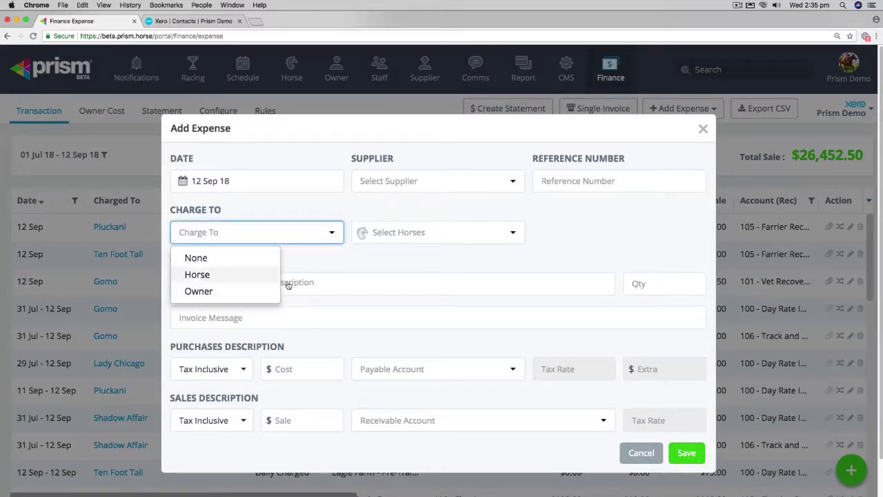
{"action": "left_click", "coordinate": [210, 290]}
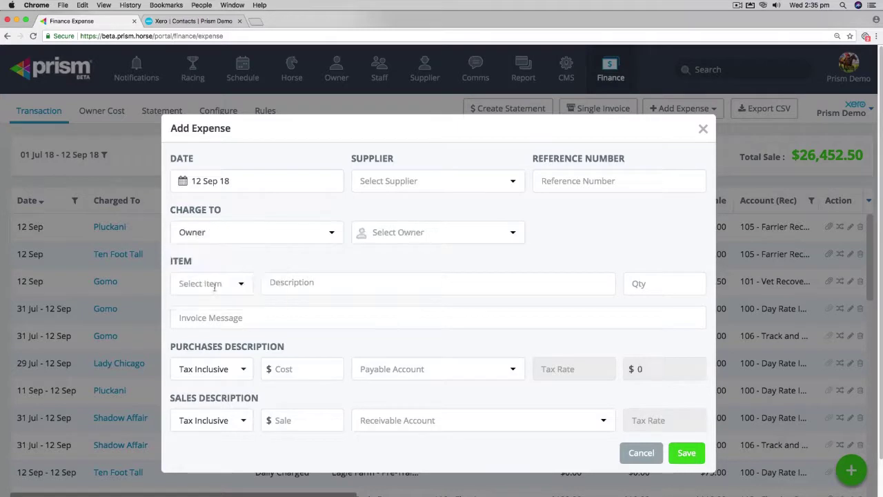
{"action": "left_click", "coordinate": [406, 233]}
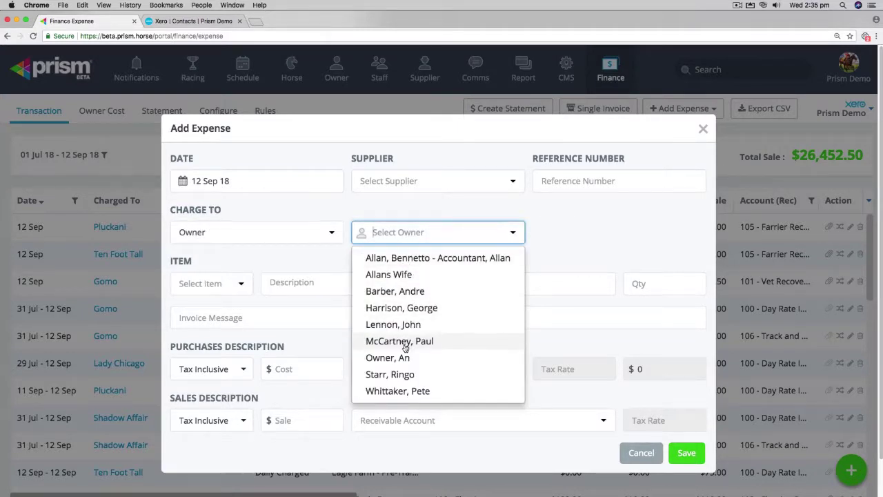
{"action": "left_click", "coordinate": [332, 232]}
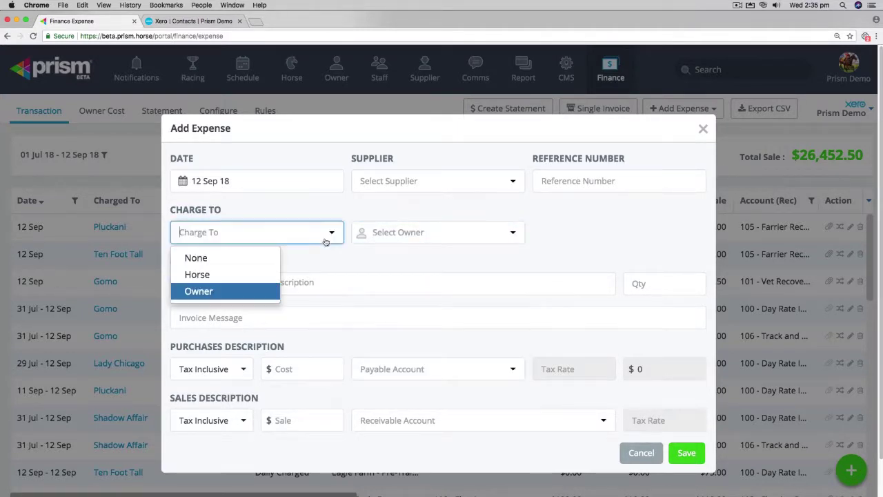
{"action": "left_click", "coordinate": [209, 276]}
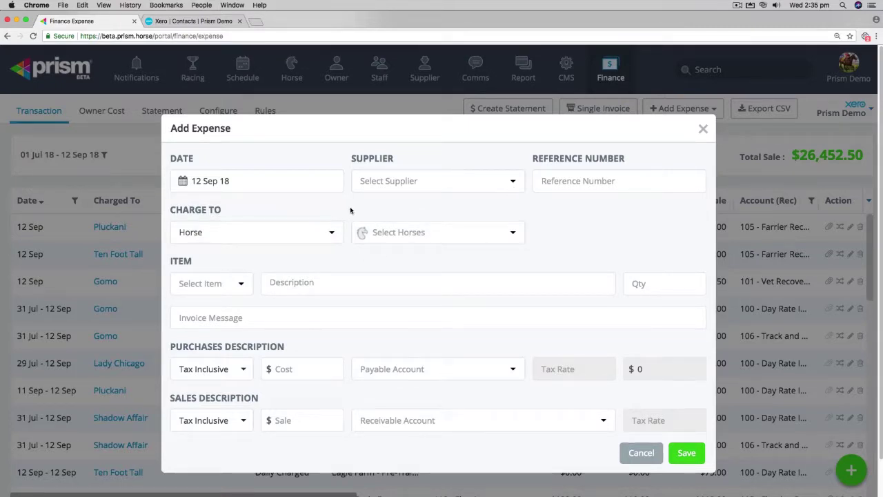
Set the expense date to 27 Aug 18.
{"action": "left_click", "coordinate": [186, 182]}
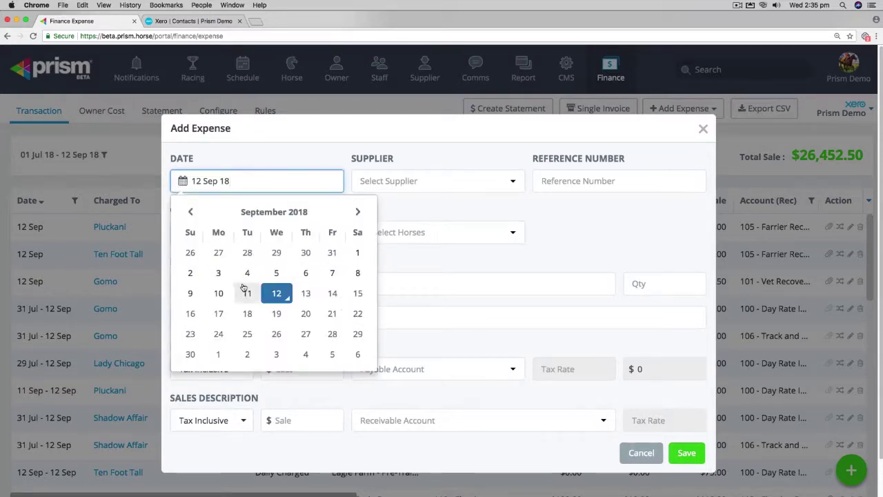
{"action": "left_click", "coordinate": [219, 252]}
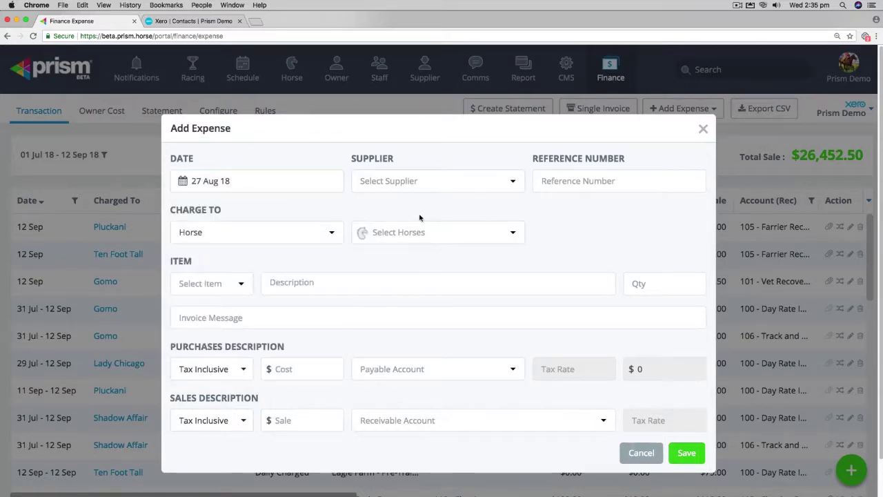
{"action": "left_click", "coordinate": [514, 182]}
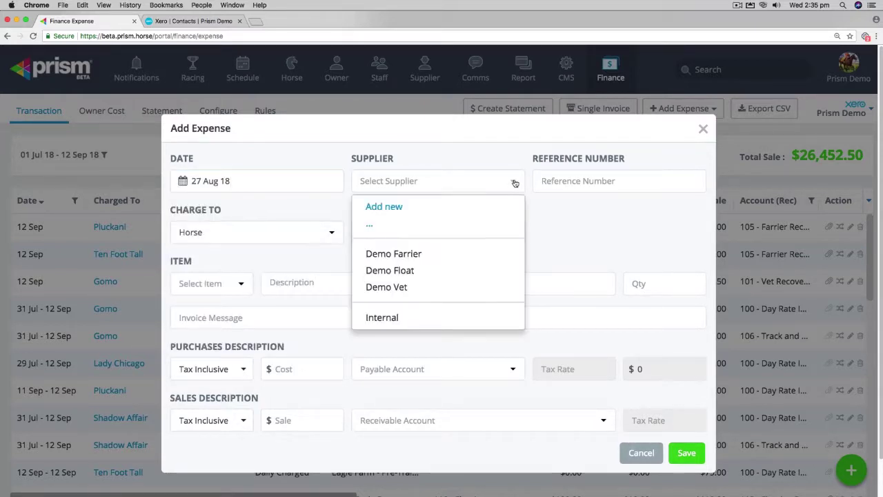
{"action": "left_click", "coordinate": [535, 211]}
Set the expense item to Farrier with New Shoes as the specific item.
{"action": "left_click", "coordinate": [241, 290]}
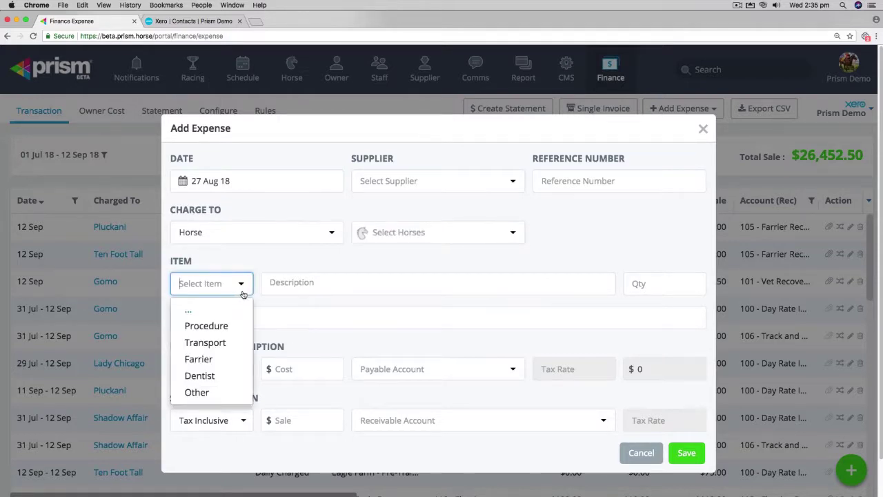
{"action": "left_click", "coordinate": [204, 360]}
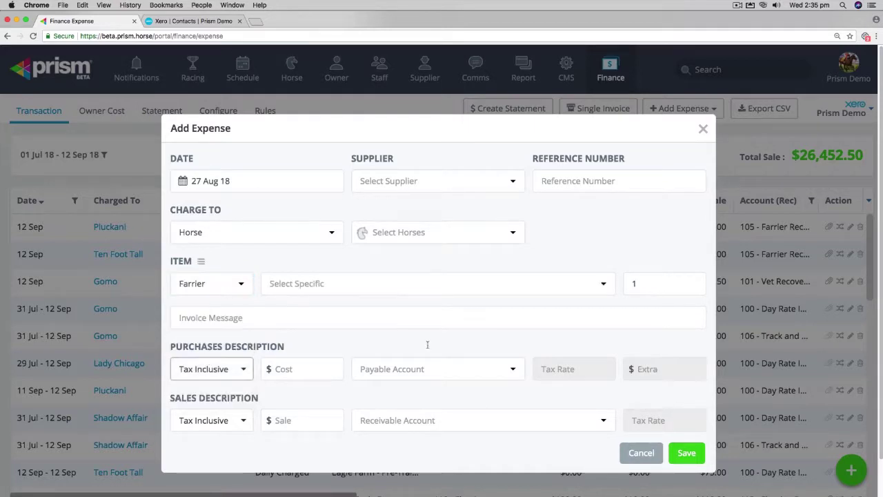
{"action": "left_click", "coordinate": [605, 289]}
{"action": "left_click", "coordinate": [382, 325]}
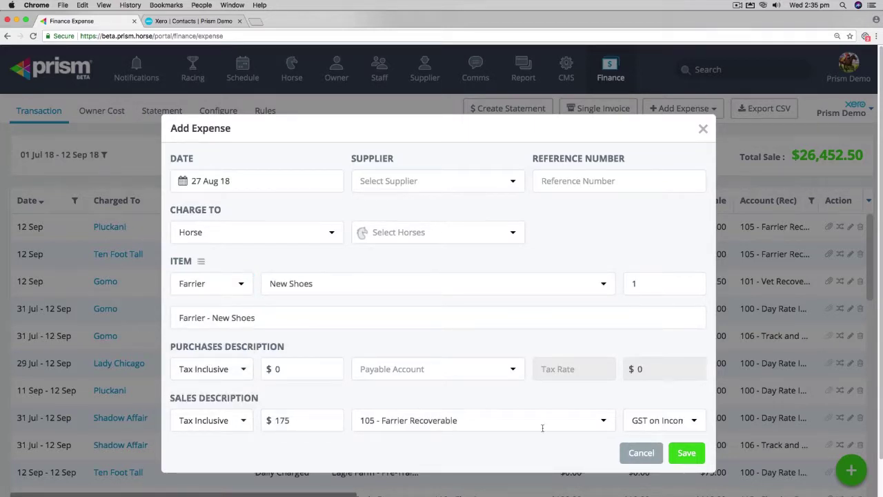
Charge the expense to the horses Tides of Fortune and Winds of Change, and save it with a related task.
{"action": "left_click", "coordinate": [513, 235]}
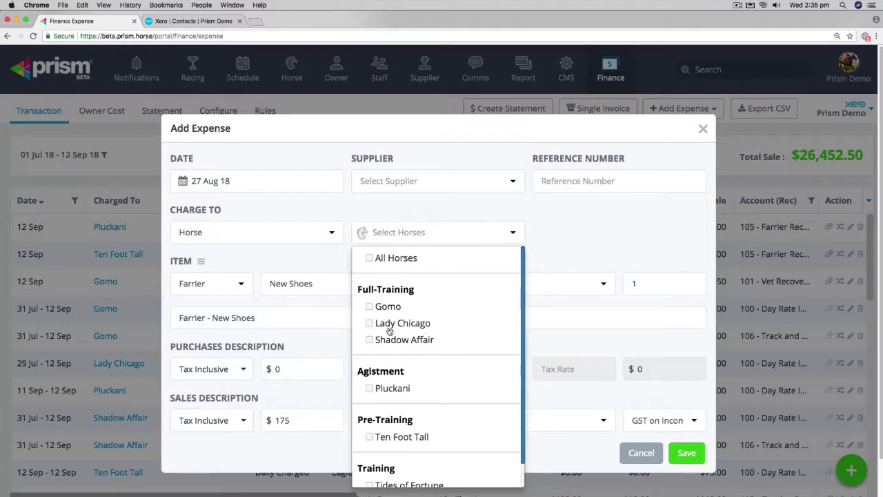
{"action": "scroll", "coordinate": [418, 373], "scroll_direction": "down", "scroll_amount": 2}
{"action": "left_click", "coordinate": [385, 461]}
{"action": "left_click", "coordinate": [383, 477]}
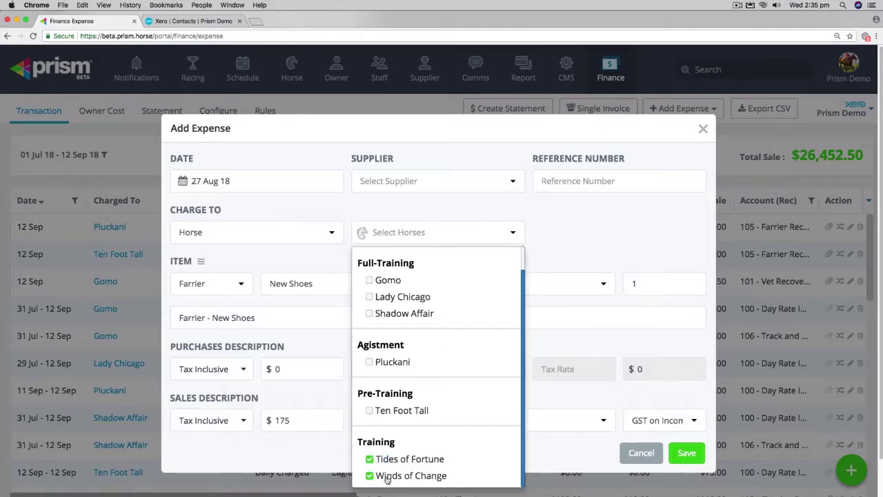
{"action": "left_click", "coordinate": [589, 445]}
{"action": "left_click", "coordinate": [683, 450]}
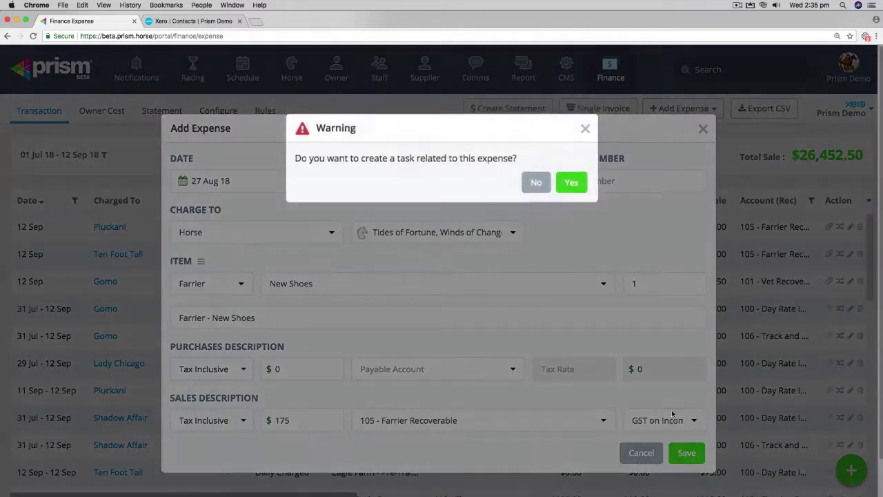
{"action": "left_click", "coordinate": [578, 184]}
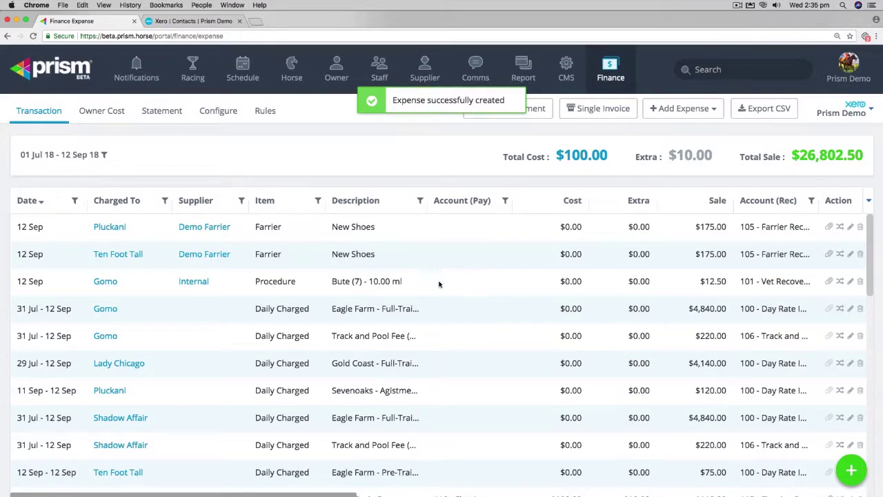
Examine the 27 Aug farrier entries for Tides of Fortune and Winds of Change in the transaction list.
{"action": "scroll", "coordinate": [444, 283], "scroll_direction": "down", "scroll_amount": 8}
{"action": "scroll", "coordinate": [327, 331], "scroll_direction": "down", "scroll_amount": 3}
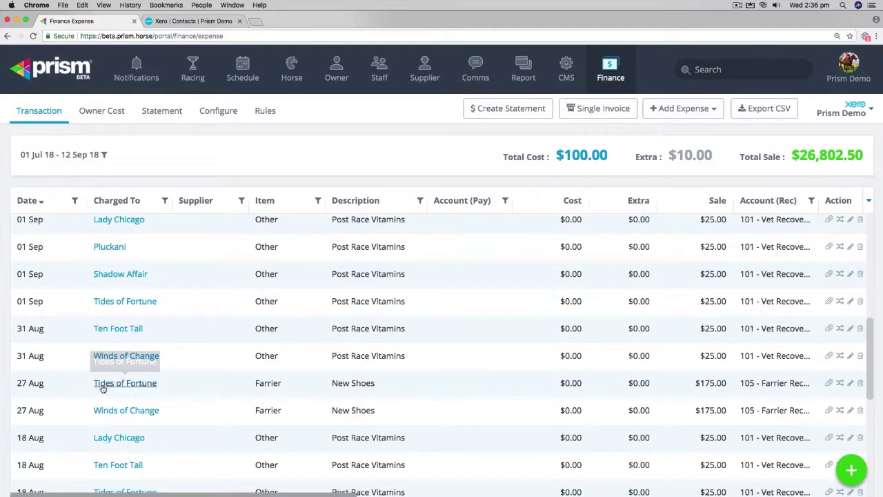
{"action": "left_click_drag", "start_coordinate": [28, 384], "coordinate": [793, 423]}
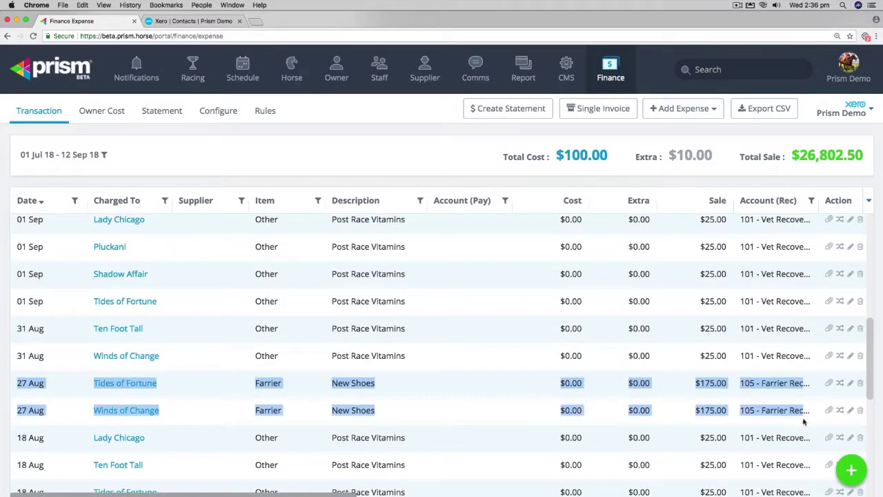
{"action": "scroll", "coordinate": [521, 341], "scroll_direction": "up", "scroll_amount": 5}
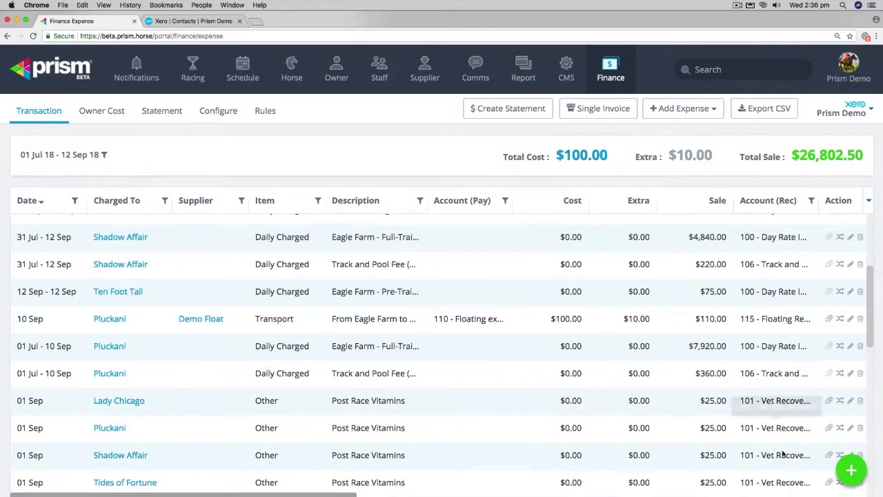
Start a group expense for supplier Demo Farrier with reference number Inv 345 and the item Farrier.
{"action": "left_click", "coordinate": [850, 469]}
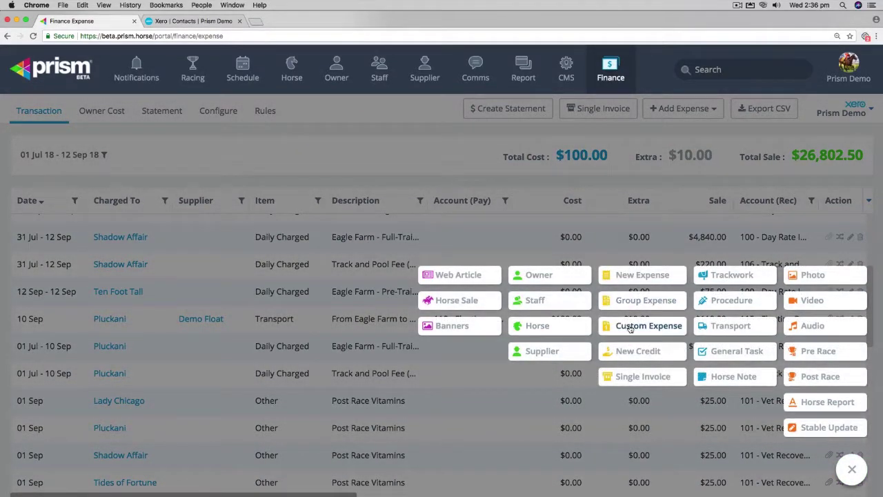
{"action": "left_click", "coordinate": [631, 302]}
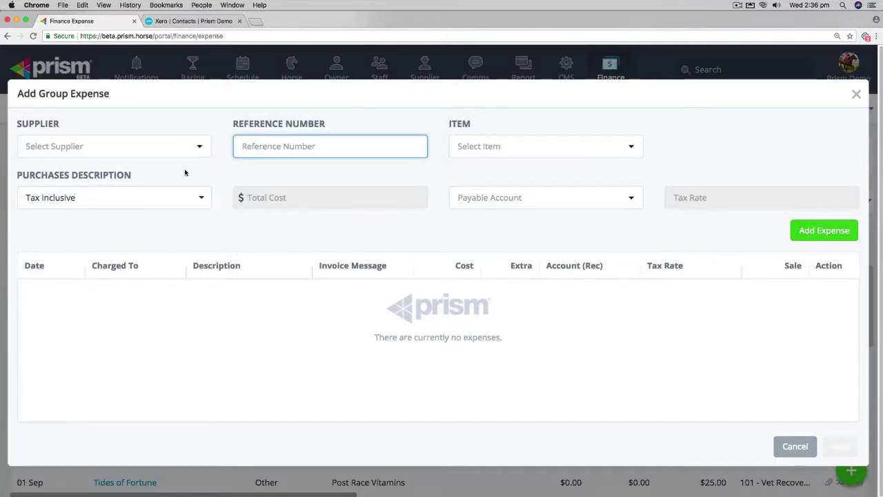
{"action": "left_click", "coordinate": [198, 147]}
{"action": "left_click", "coordinate": [90, 219]}
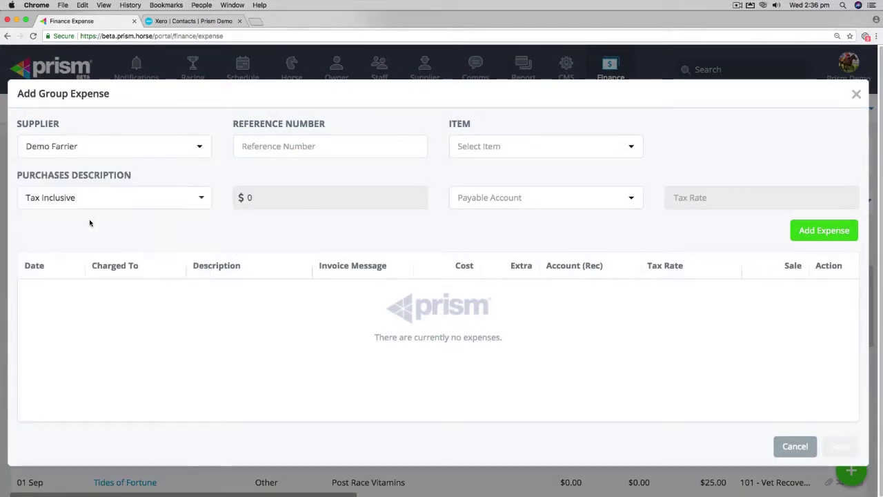
{"action": "left_click", "coordinate": [329, 144]}
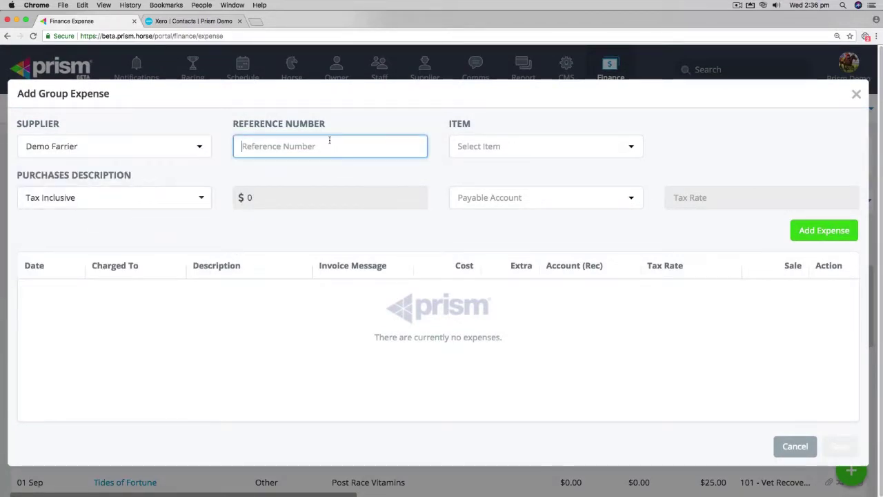
{"action": "type", "text": "Inv 345"}
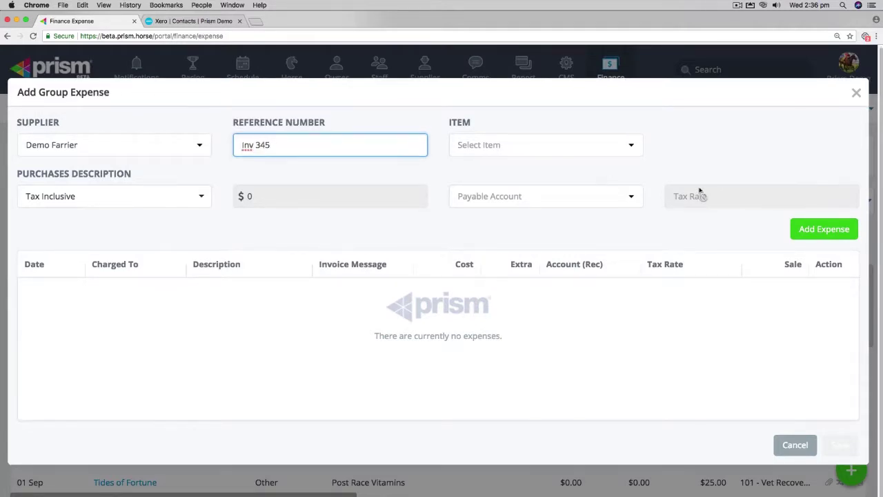
{"action": "left_click", "coordinate": [627, 145]}
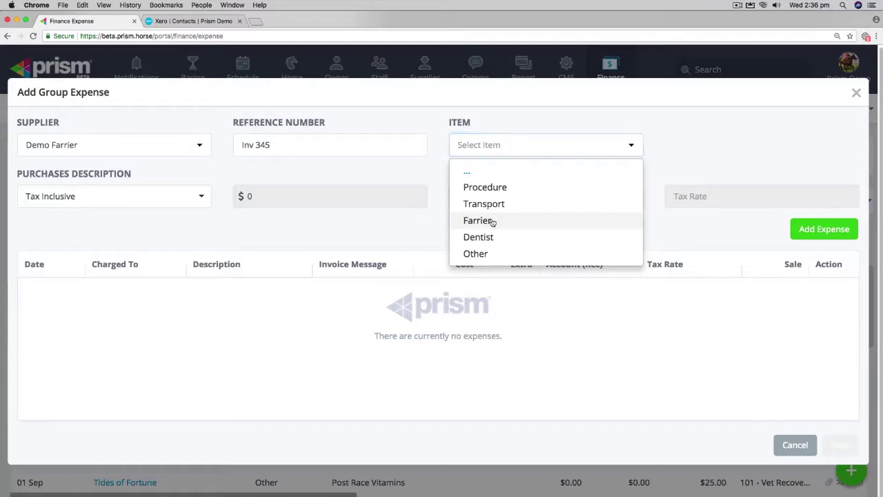
{"action": "left_click", "coordinate": [490, 221]}
Add a new payable account for the group expense with code 112 and the name Farrier Expense.
{"action": "left_click", "coordinate": [598, 199]}
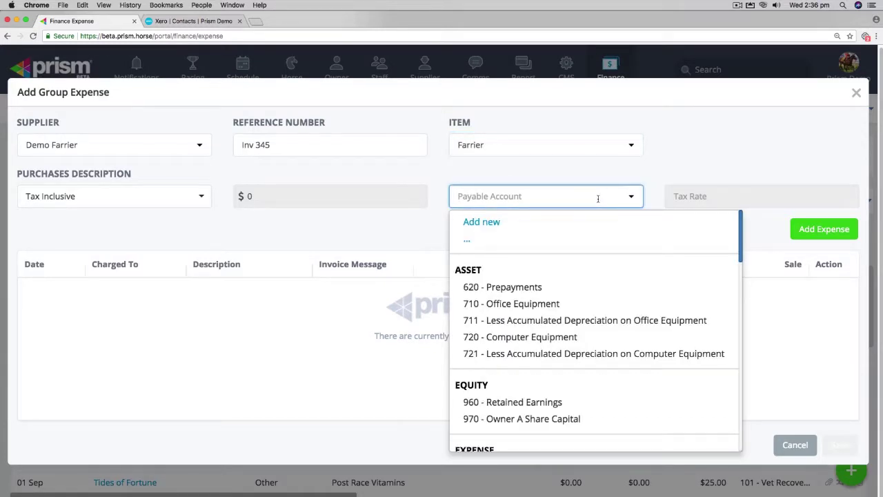
{"action": "type", "text": "farrier"}
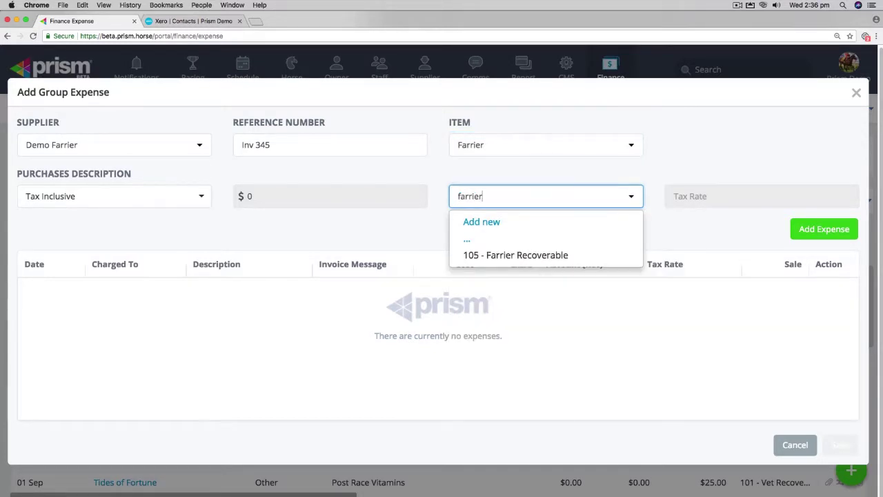
{"action": "left_click", "coordinate": [481, 222]}
{"action": "type", "text": "112"}
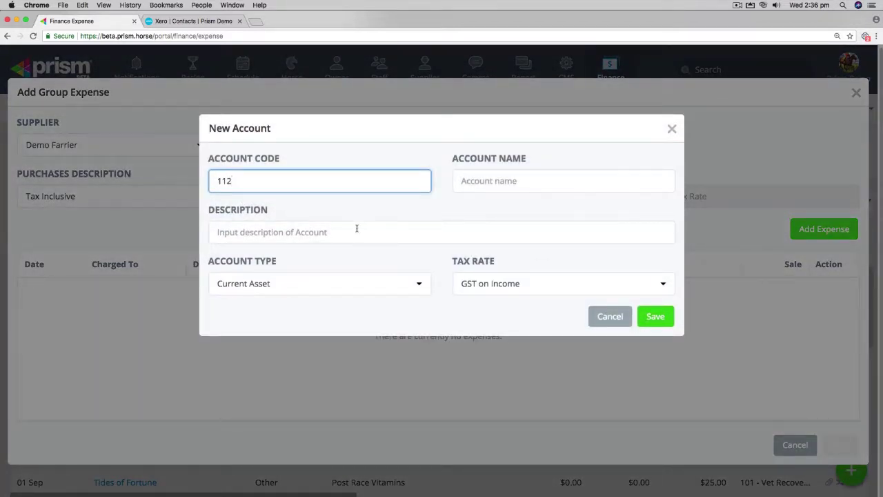
{"action": "left_click", "coordinate": [575, 176]}
{"action": "type", "text": "Farrier Expense"}
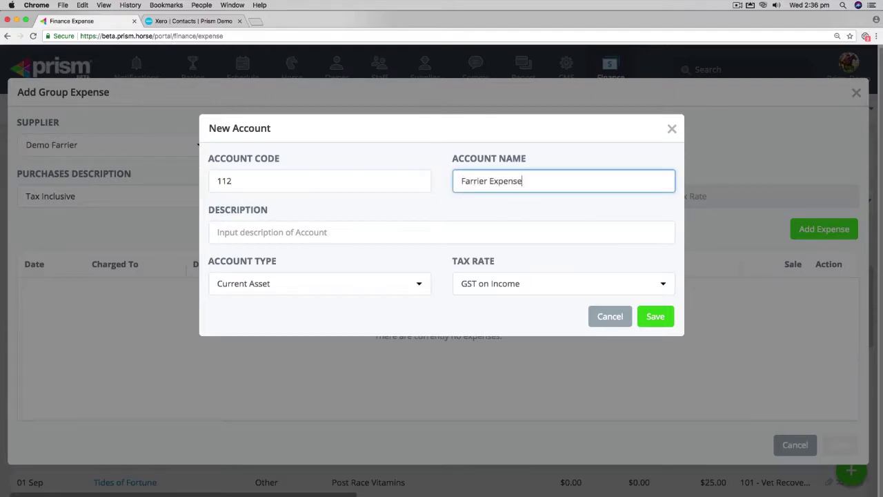
Describe the new account as "Farrier expense account".
{"action": "left_click", "coordinate": [356, 226]}
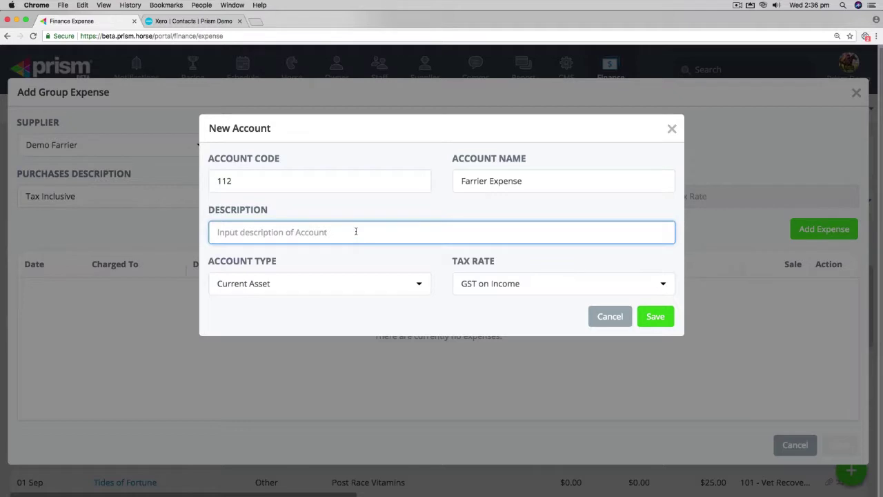
{"action": "type", "text": "Farrier expense acount"}
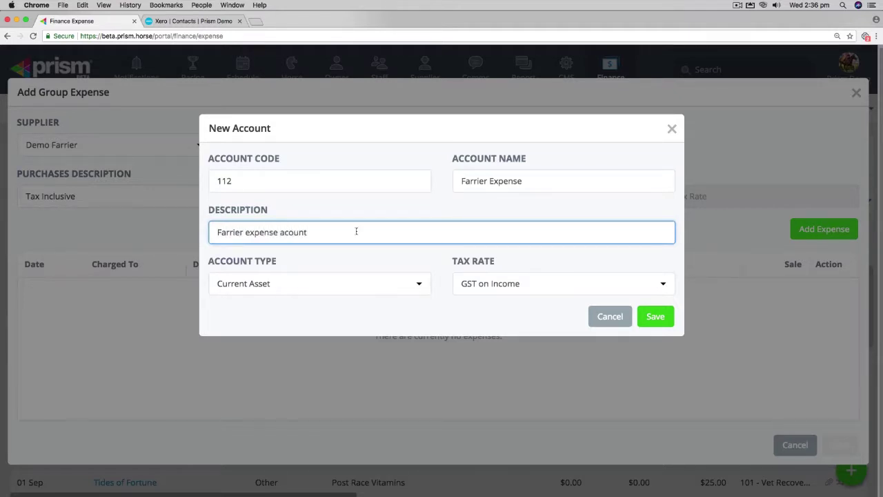
{"action": "left_click", "coordinate": [288, 232]}
{"action": "type", "text": "c"}
Set the new account's type to Expense and its tax rate to GST on Expenses, and save the account.
{"action": "left_click", "coordinate": [368, 283]}
{"action": "type", "text": "exp"}
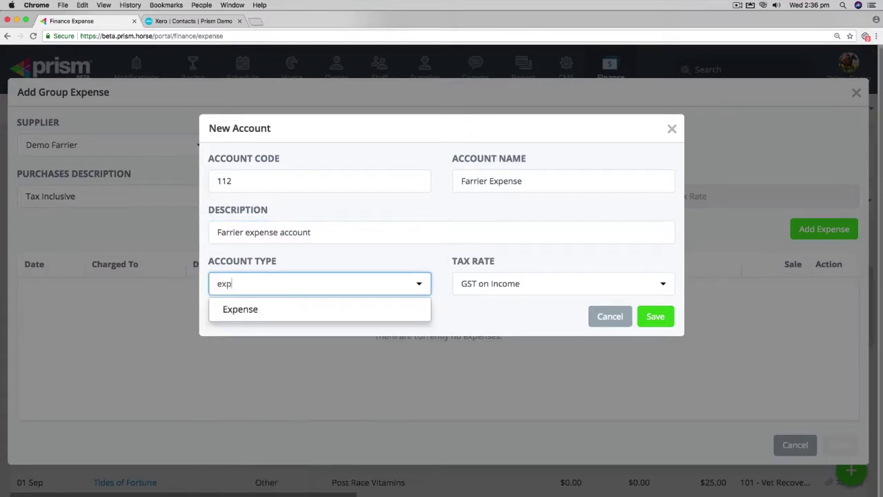
{"action": "left_click", "coordinate": [279, 311]}
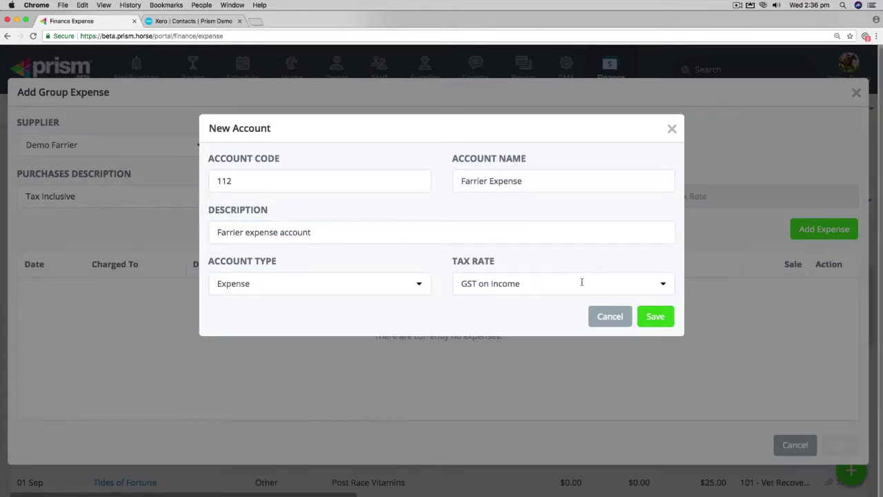
{"action": "left_click", "coordinate": [631, 289]}
{"action": "left_click", "coordinate": [609, 356]}
{"action": "left_click", "coordinate": [656, 317]}
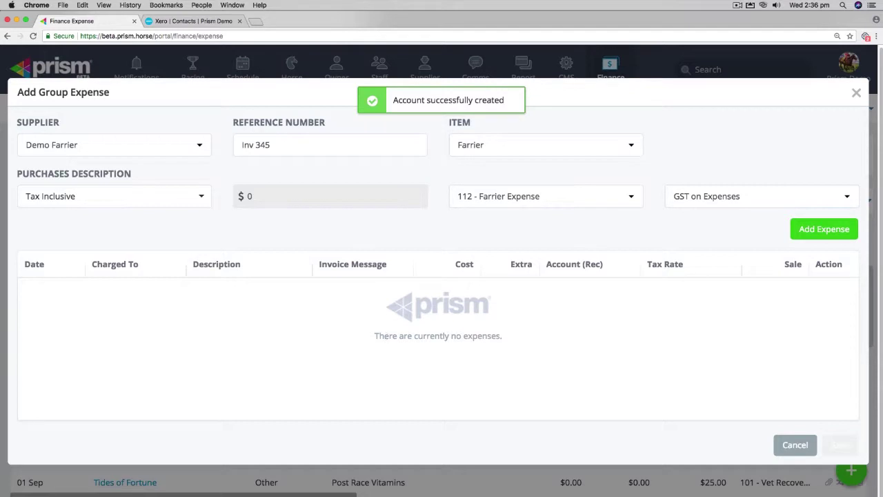
Add an expense item to the group expense, dated 06 Aug 18 and charged to the horses Gomo and Lady Chicago.
{"action": "left_click", "coordinate": [822, 232]}
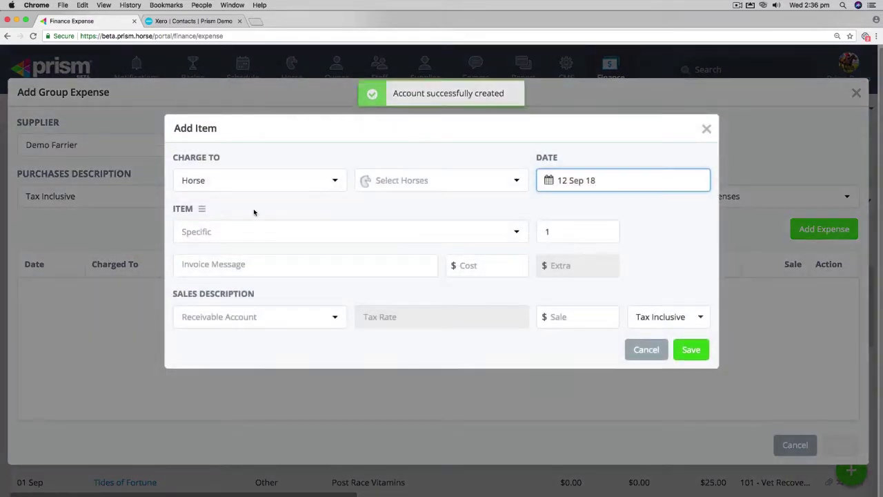
{"action": "left_click", "coordinate": [550, 182]}
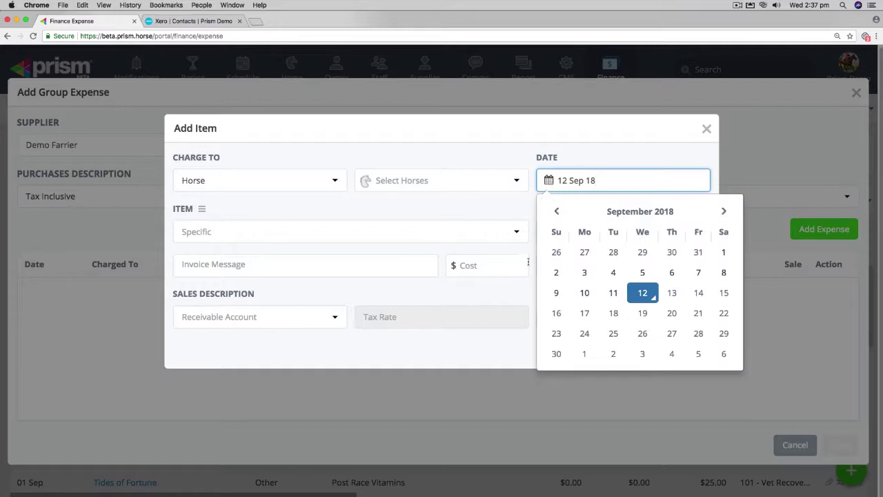
{"action": "left_click", "coordinate": [556, 212]}
{"action": "left_click", "coordinate": [587, 274]}
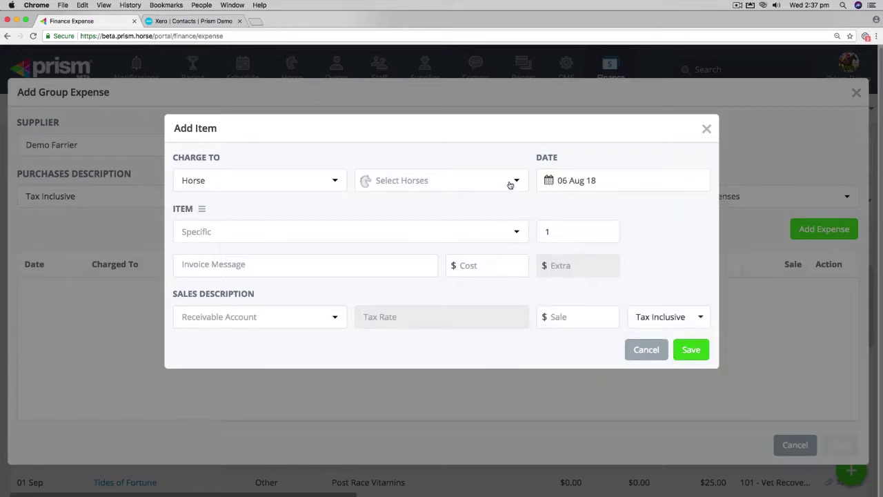
{"action": "left_click", "coordinate": [447, 178]}
{"action": "left_click", "coordinate": [382, 257]}
{"action": "left_click", "coordinate": [381, 272]}
{"action": "left_click", "coordinate": [230, 207]}
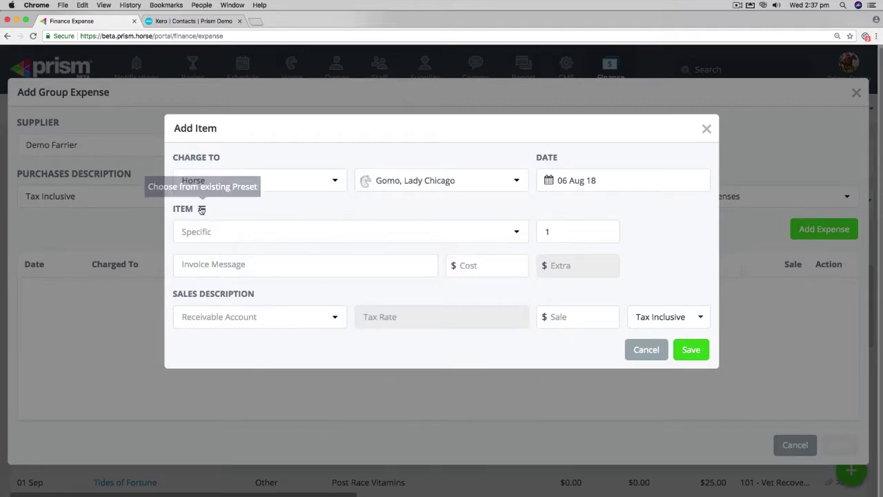
Fill the item from the existing New Shoes preset and save it to the group expense.
{"action": "left_click", "coordinate": [202, 209]}
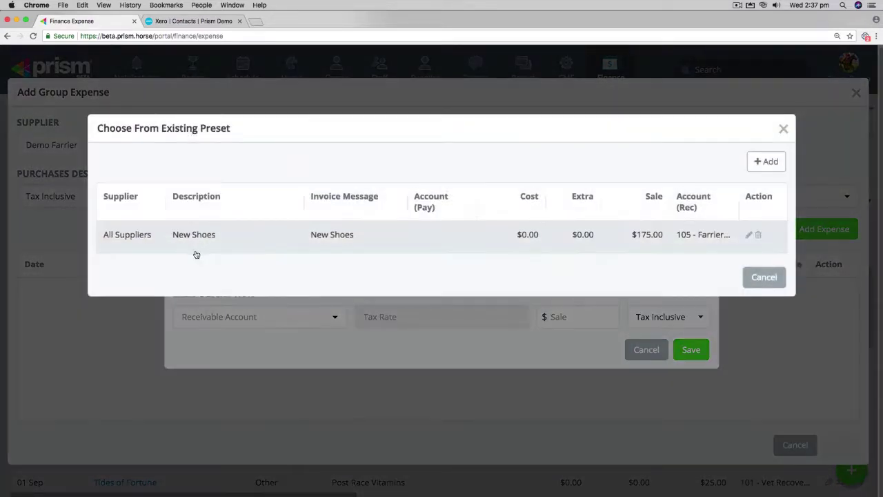
{"action": "left_click", "coordinate": [292, 240]}
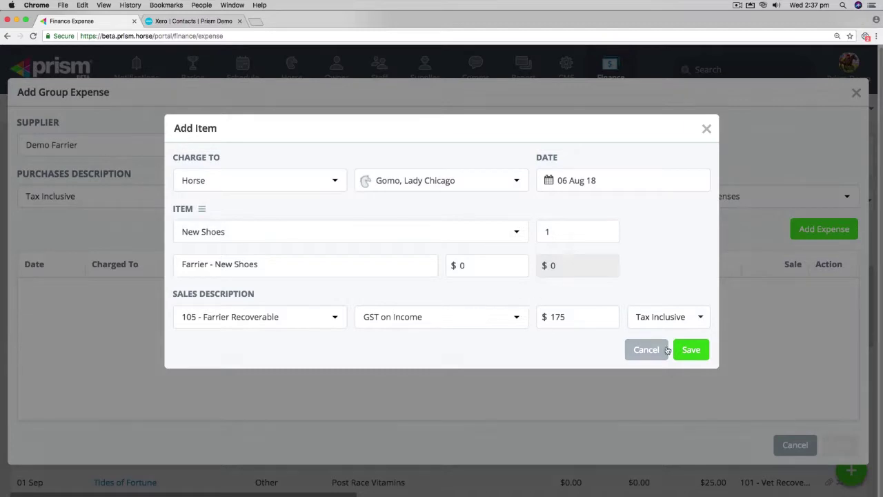
{"action": "left_click", "coordinate": [690, 349]}
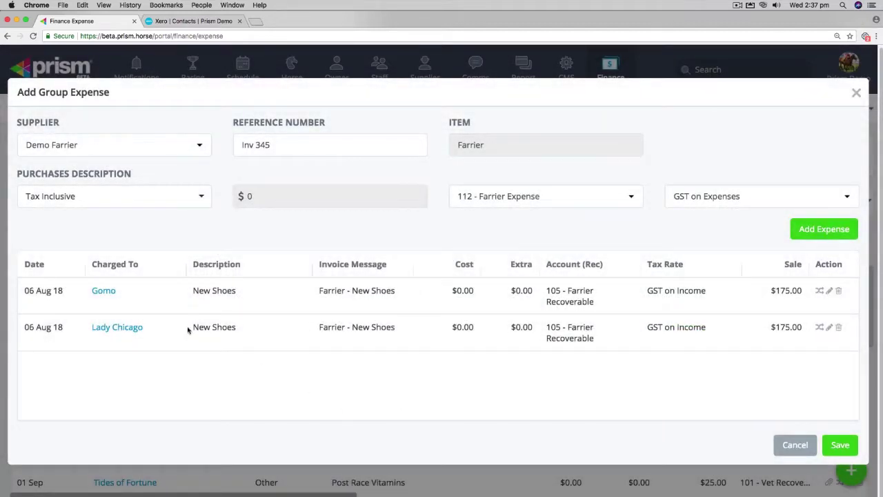
Add another expense item with the new description Heart Bars and a cost of $50.
{"action": "left_click", "coordinate": [828, 235]}
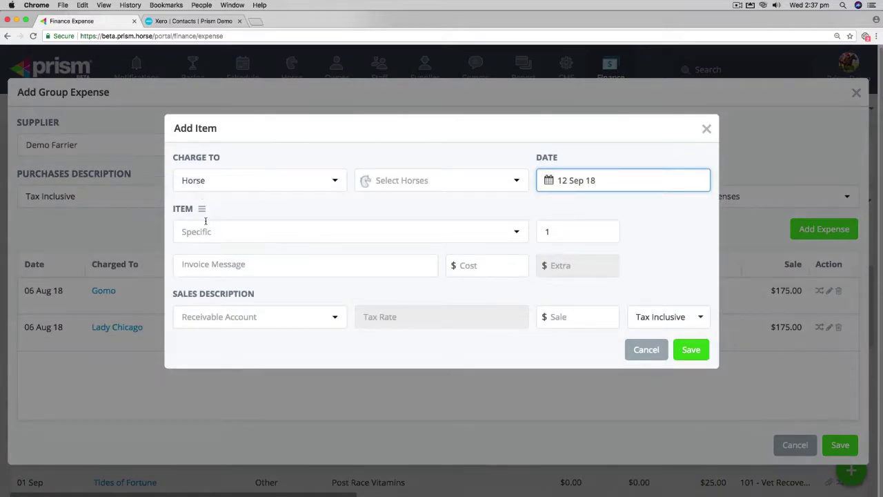
{"action": "left_click", "coordinate": [495, 235]}
{"action": "left_click", "coordinate": [241, 258]}
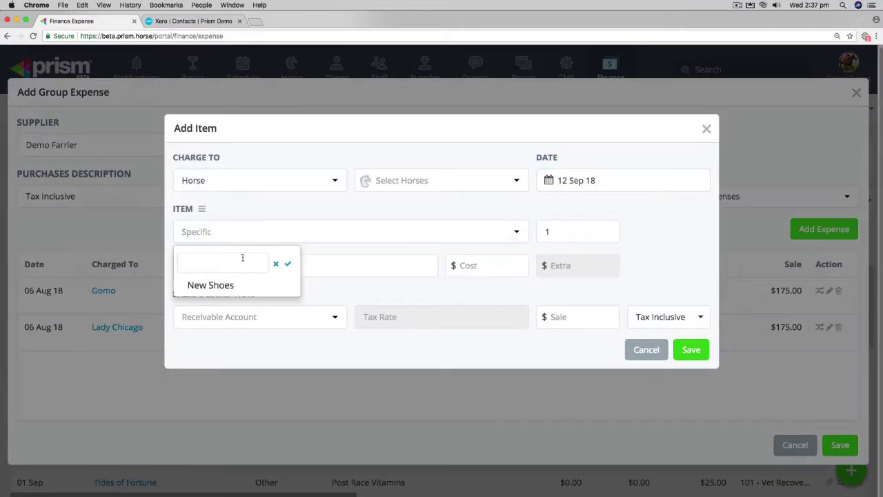
{"action": "type", "text": "Heart Bars"}
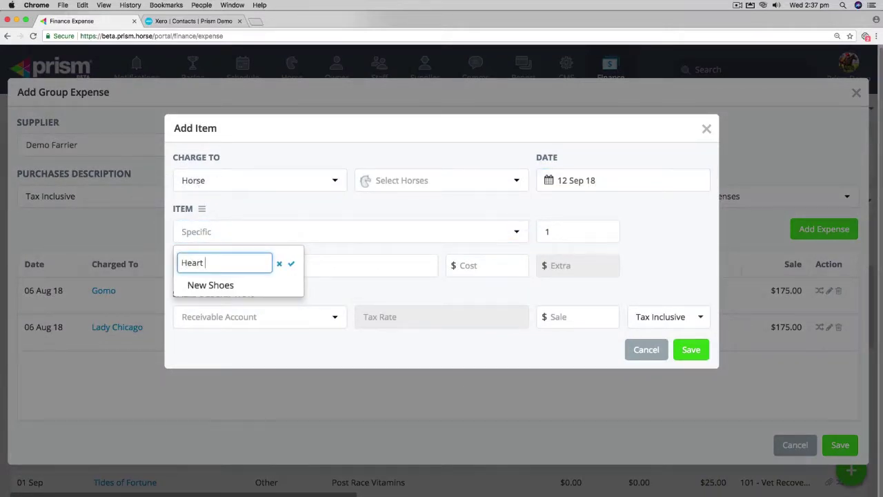
{"action": "left_click", "coordinate": [291, 263]}
{"action": "left_click", "coordinate": [473, 274]}
{"action": "type", "text": "50"}
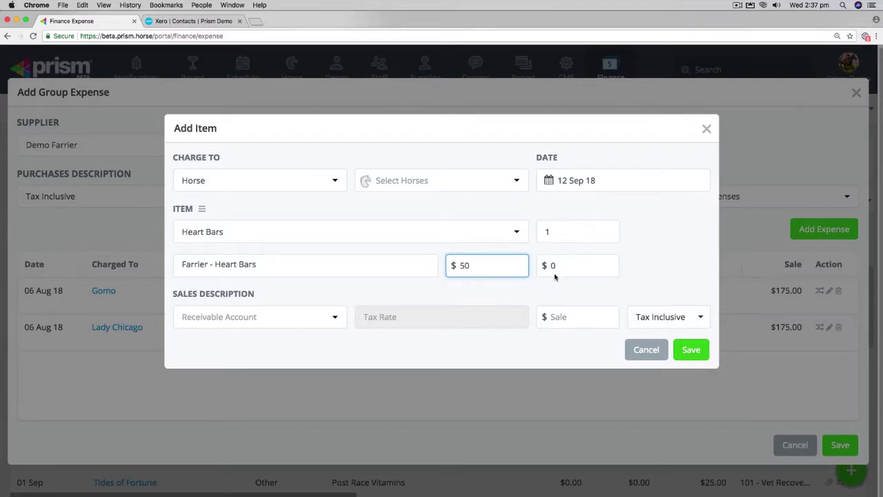
Mark up the Heart Bars item by a dollar amount of $25.
{"action": "left_click", "coordinate": [588, 264]}
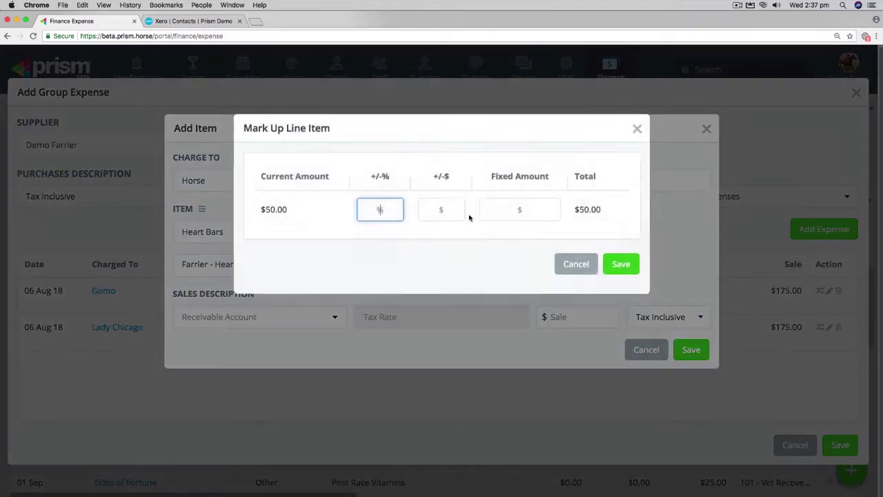
{"action": "left_click", "coordinate": [458, 211]}
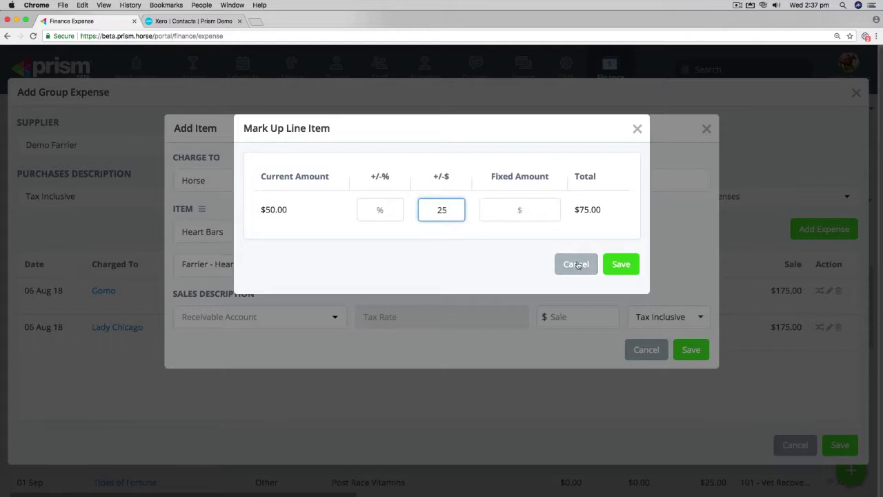
{"action": "left_click", "coordinate": [621, 265]}
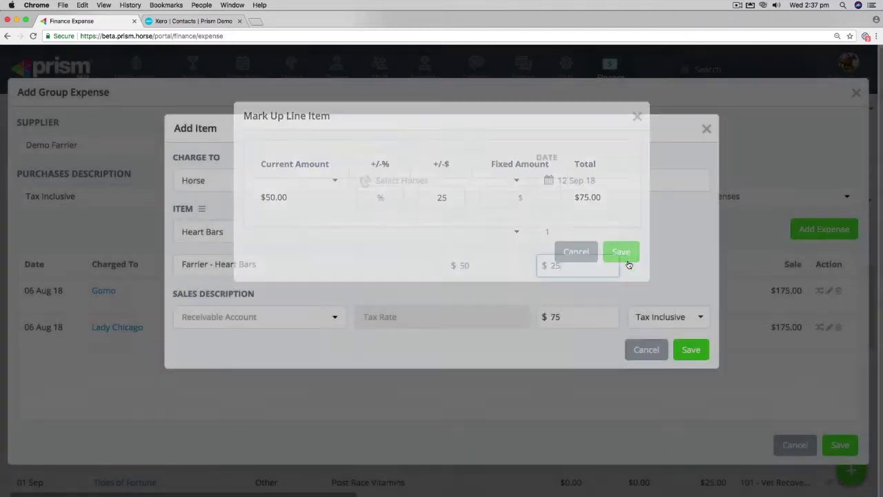
{"action": "left_click", "coordinate": [428, 338]}
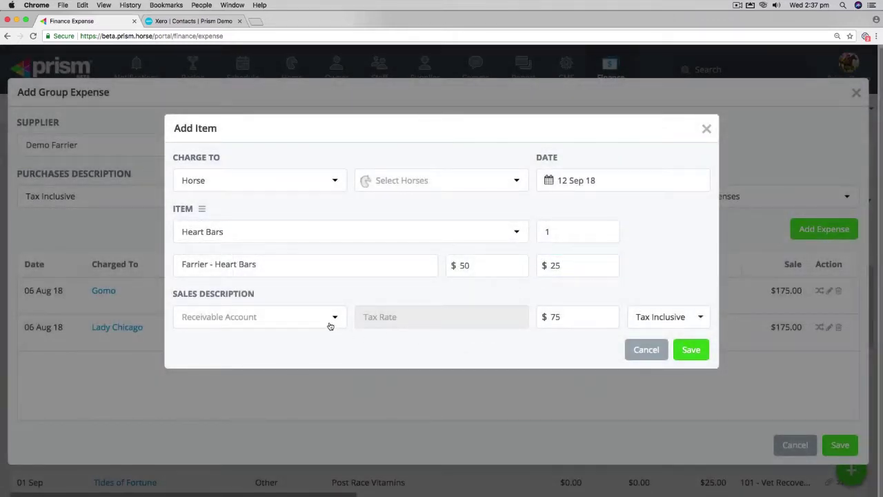
Assign the receivable account 105 - Farrier Recoverable to the Heart Bars item and try to save it.
{"action": "left_click", "coordinate": [330, 317]}
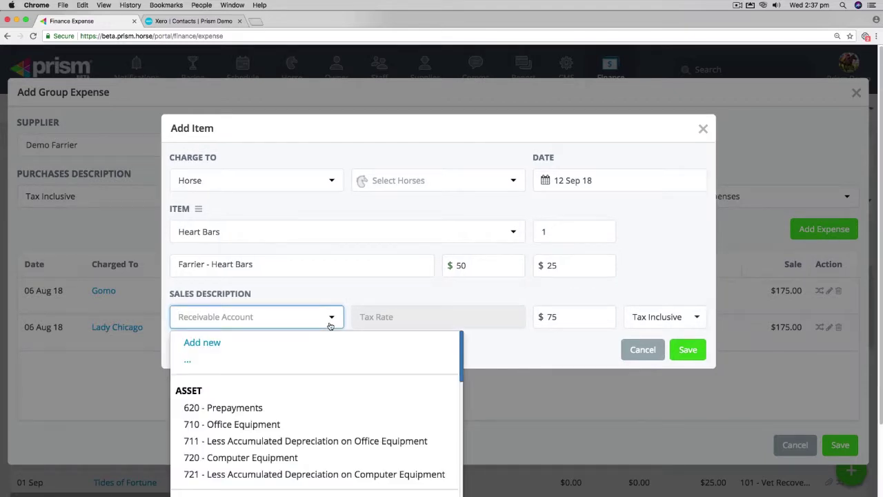
{"action": "type", "text": "far"}
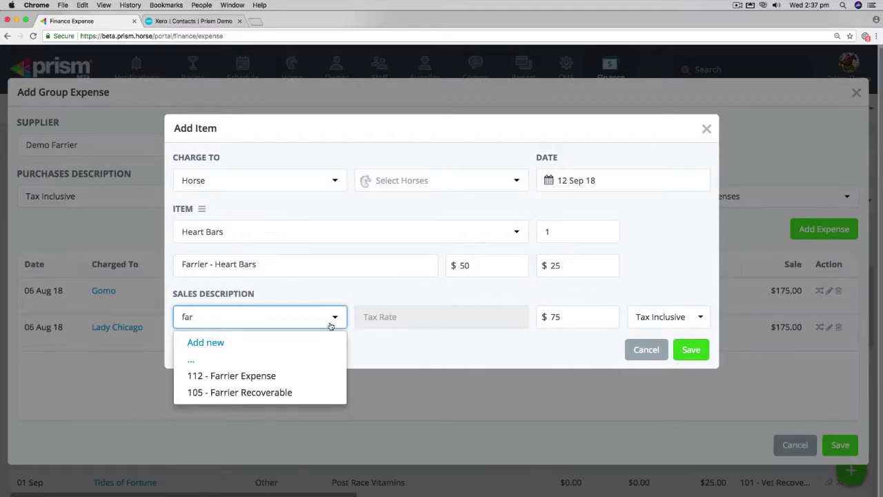
{"action": "left_click", "coordinate": [260, 392]}
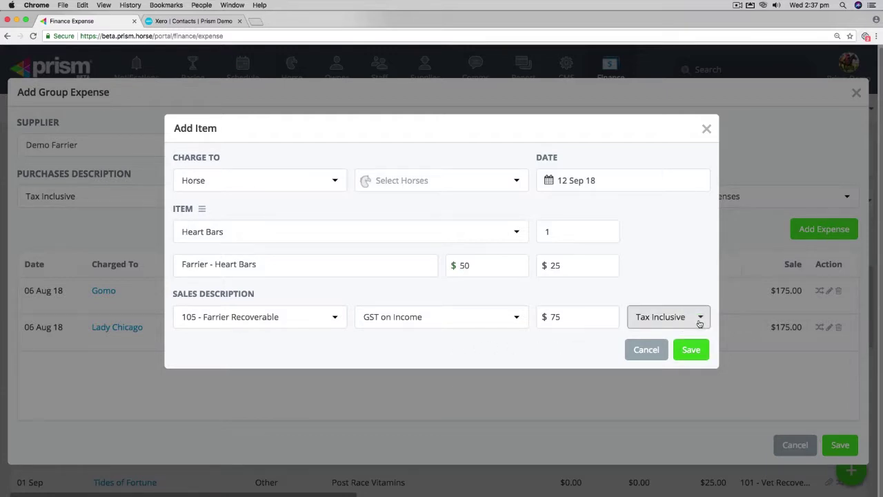
{"action": "left_click", "coordinate": [688, 351]}
Charge the Heart Bars item to the horses Pluckani, Ten Foot Tall and Tides of Fortune, and save it.
{"action": "left_click", "coordinate": [515, 180]}
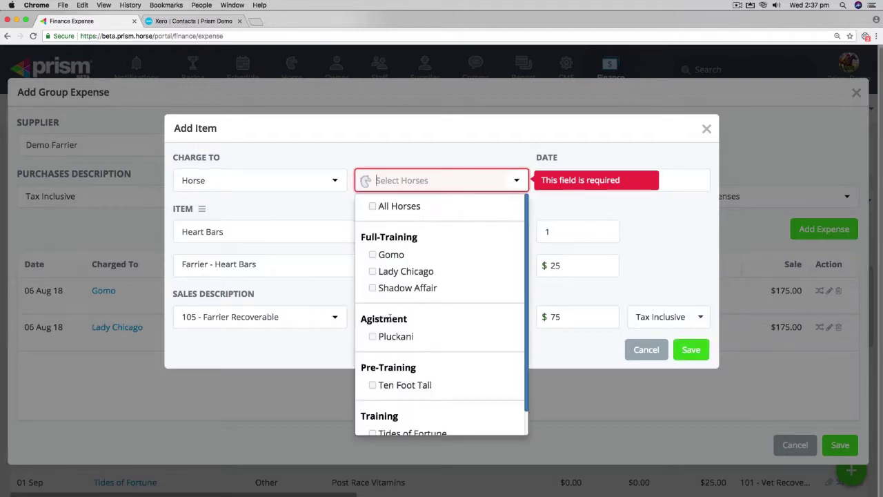
{"action": "left_click", "coordinate": [398, 338]}
{"action": "left_click", "coordinate": [403, 384]}
{"action": "scroll", "coordinate": [405, 419], "scroll_direction": "down", "scroll_amount": 1}
{"action": "left_click", "coordinate": [406, 415]}
{"action": "left_click", "coordinate": [690, 354]}
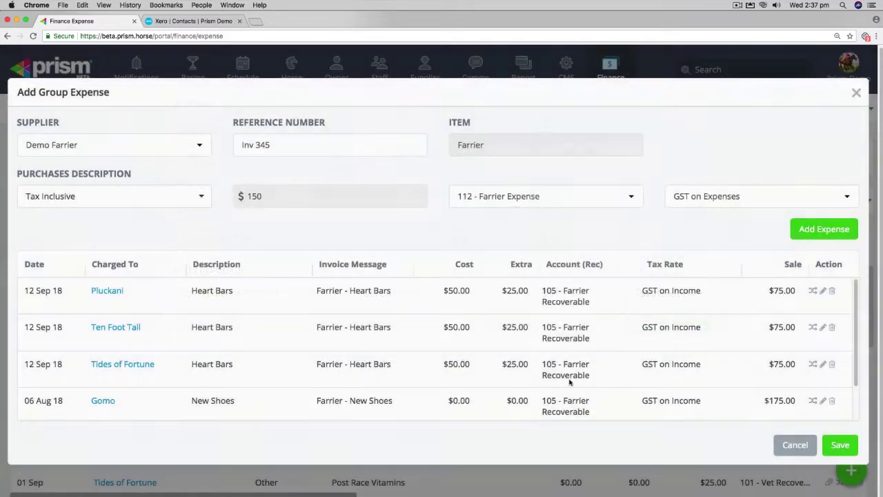
Review the Heart Bars and New Shoes lines and save the group expense.
{"action": "scroll", "coordinate": [549, 371], "scroll_direction": "down", "scroll_amount": 1}
{"action": "scroll", "coordinate": [547, 372], "scroll_direction": "up", "scroll_amount": 1}
{"action": "scroll", "coordinate": [547, 372], "scroll_direction": "down", "scroll_amount": 1}
{"action": "scroll", "coordinate": [546, 369], "scroll_direction": "down", "scroll_amount": 1}
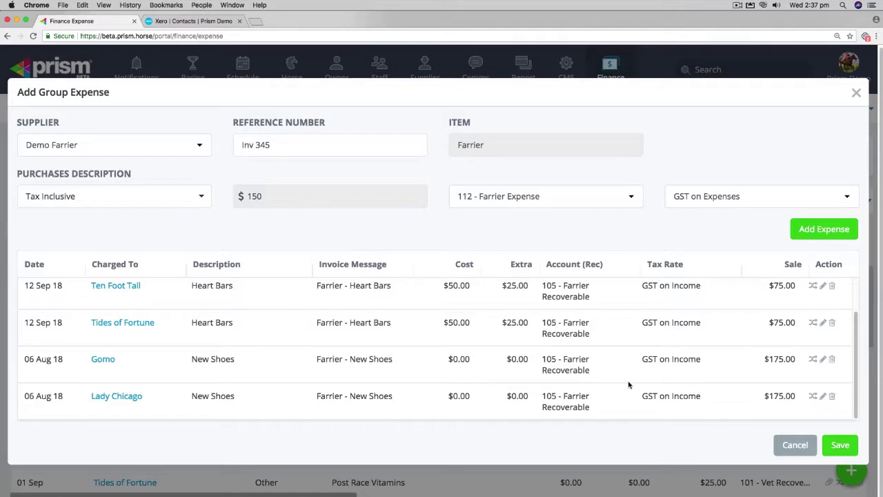
{"action": "scroll", "coordinate": [598, 346], "scroll_direction": "up", "scroll_amount": 1}
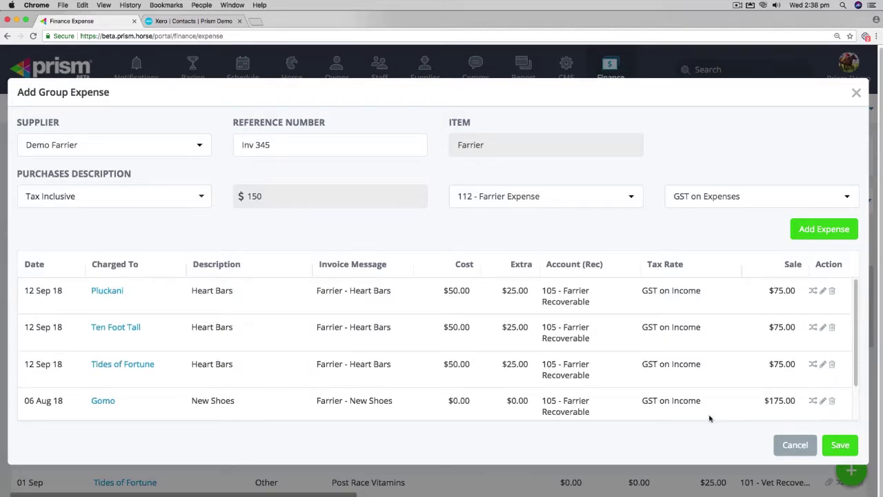
{"action": "left_click", "coordinate": [841, 445]}
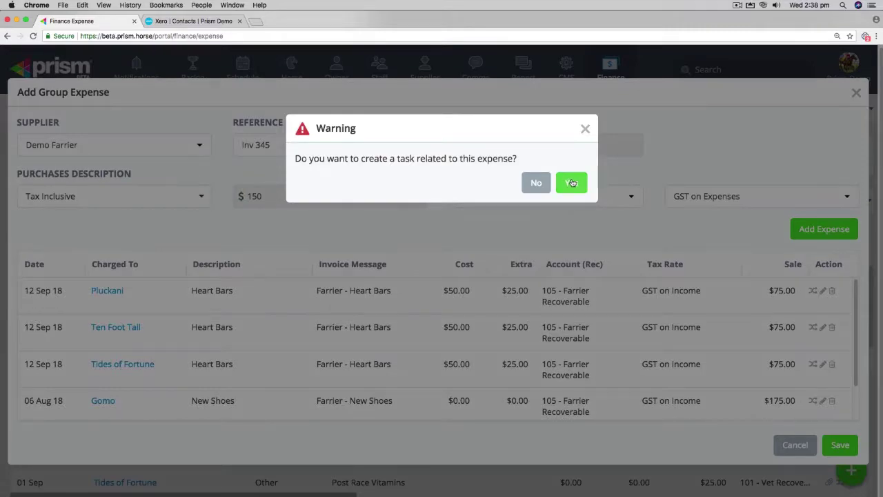
{"action": "key", "text": "Escape"}
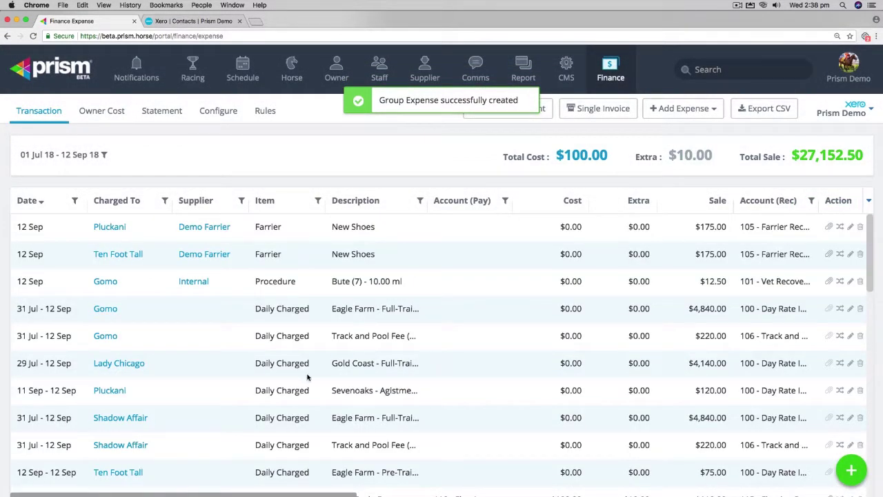
Filter the transaction list by item to show only Farrier expenses.
{"action": "scroll", "coordinate": [260, 359], "scroll_direction": "down", "scroll_amount": 10}
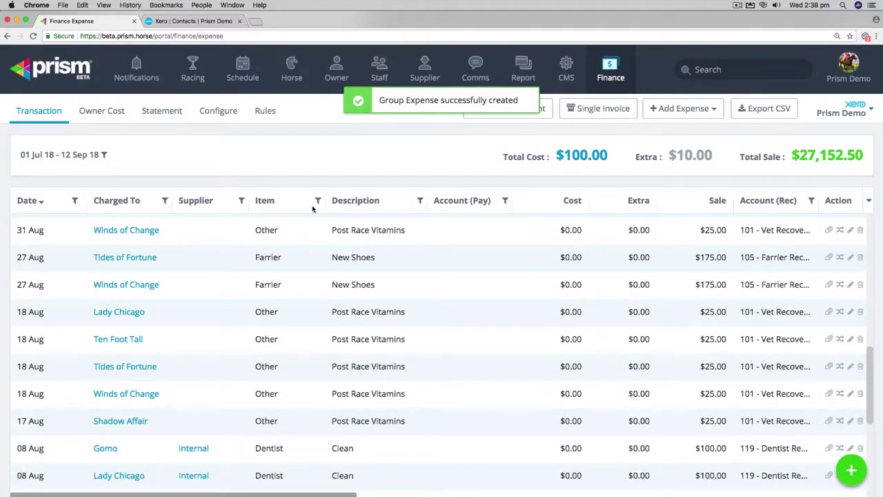
{"action": "left_click", "coordinate": [317, 202]}
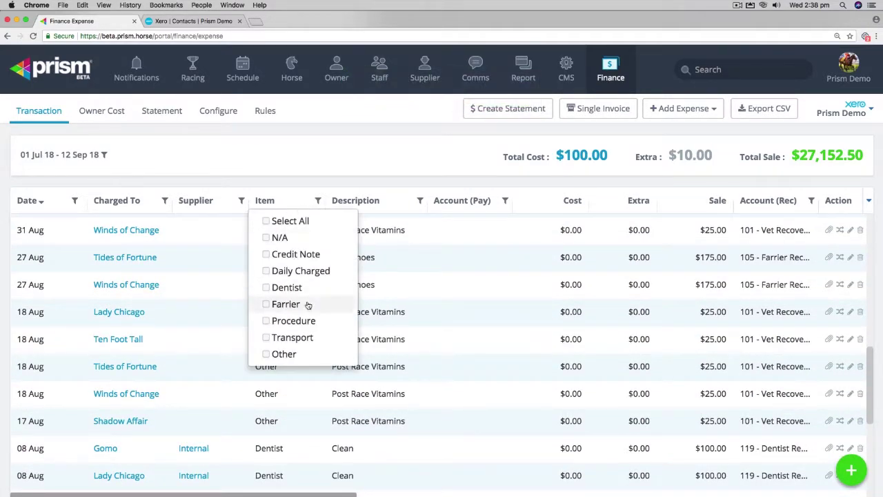
{"action": "left_click", "coordinate": [285, 304]}
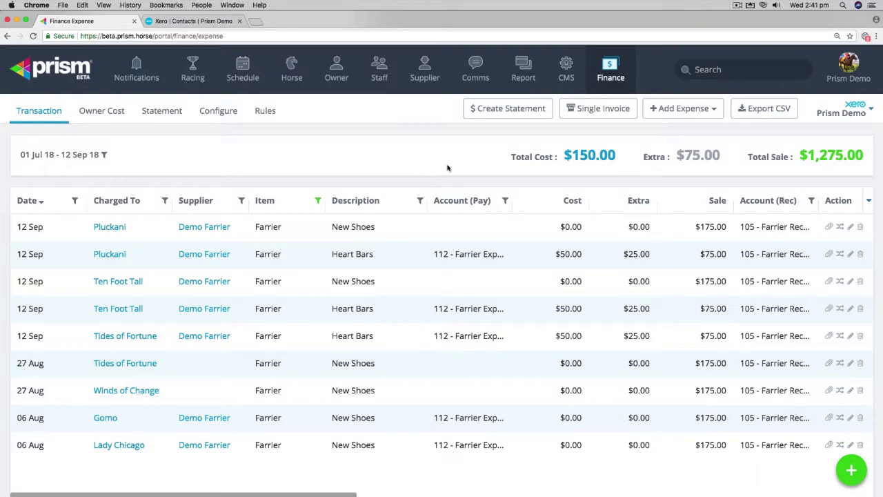
{"action": "left_click", "coordinate": [850, 469]}
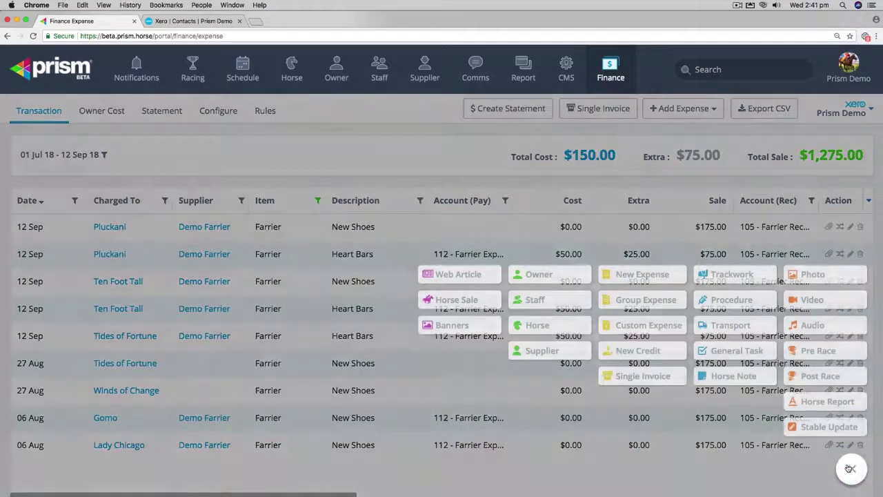
{"action": "left_click", "coordinate": [852, 467]}
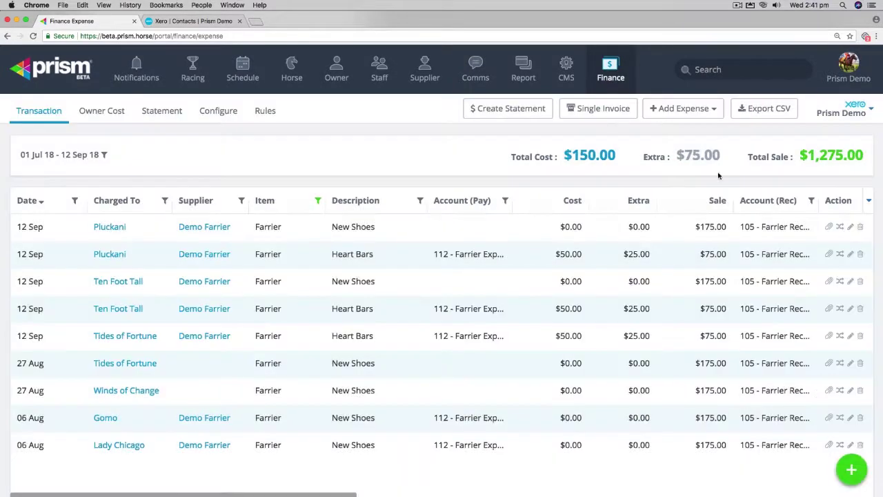
Start a custom expense and try the By Arrival and By Departure criteria.
{"action": "left_click", "coordinate": [685, 108]}
{"action": "left_click", "coordinate": [657, 195]}
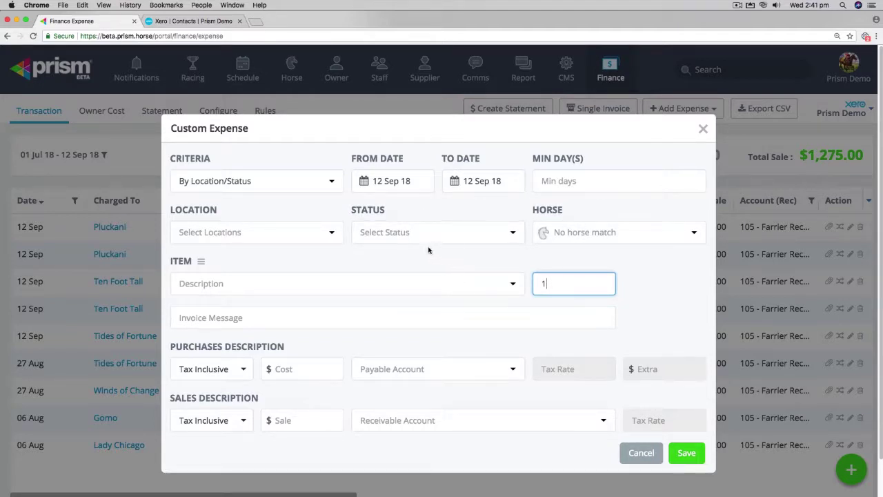
{"action": "left_click", "coordinate": [323, 183]}
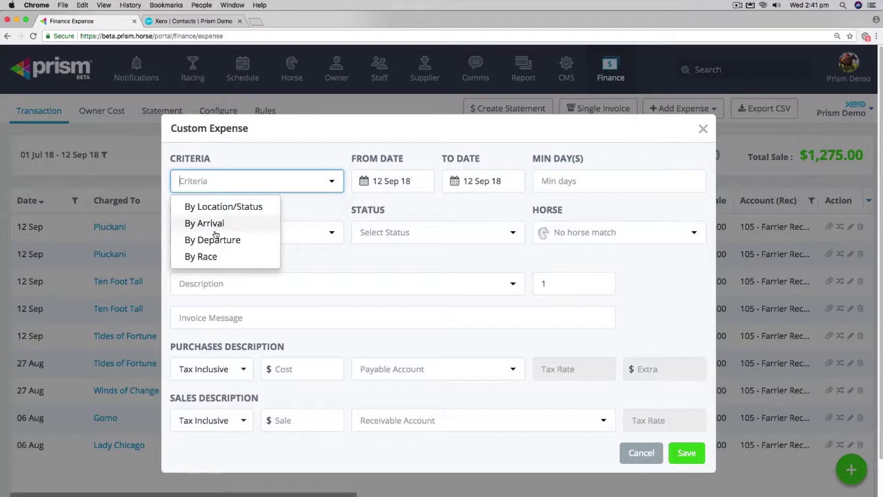
{"action": "left_click", "coordinate": [207, 224]}
{"action": "left_click", "coordinate": [330, 183]}
{"action": "left_click", "coordinate": [250, 239]}
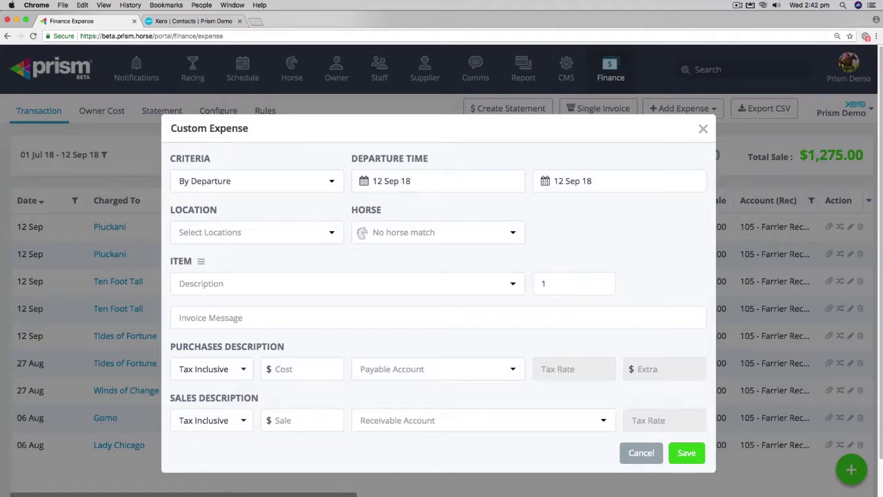
Set the custom expense's criteria to By Race with the race period starting on 29 Jul 18.
{"action": "left_click", "coordinate": [331, 181]}
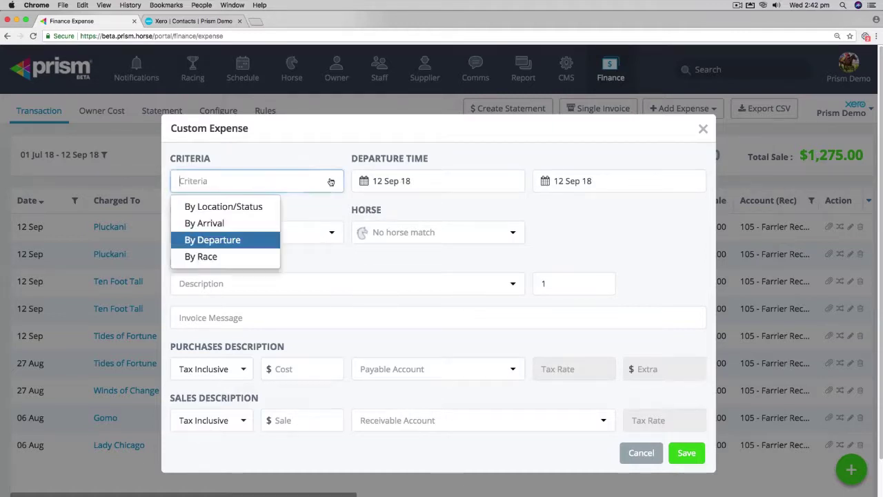
{"action": "left_click", "coordinate": [236, 257]}
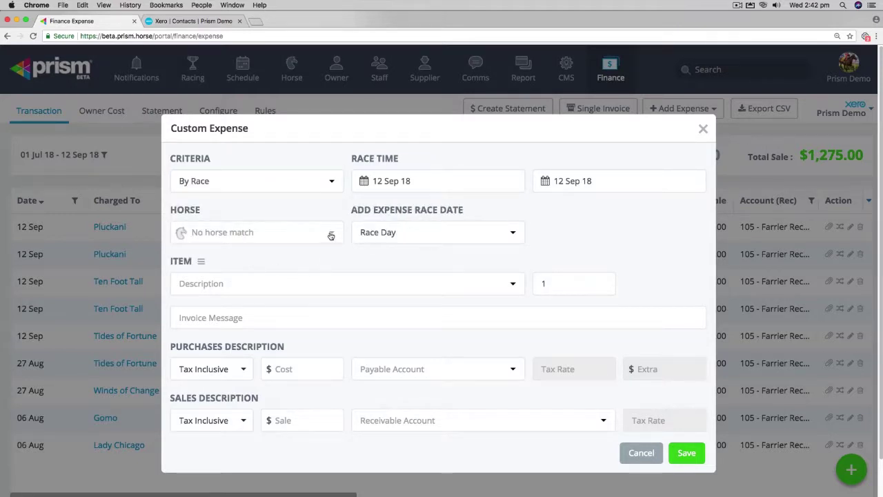
{"action": "left_click", "coordinate": [364, 181]}
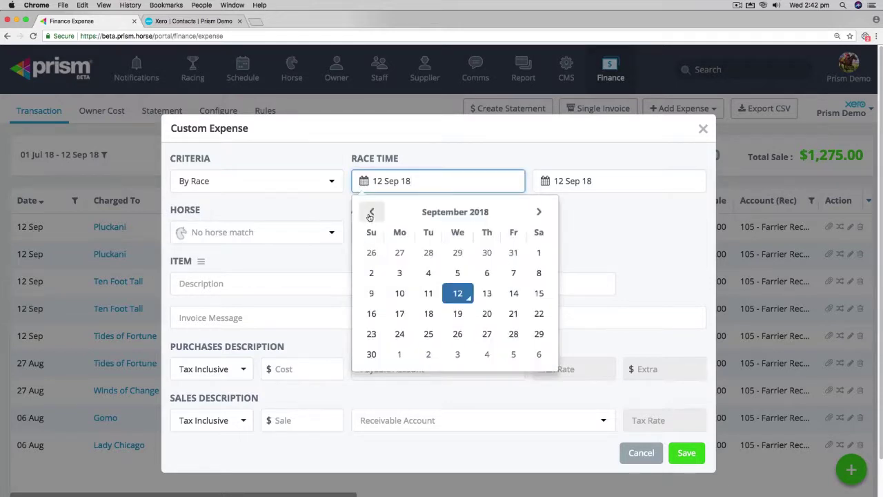
{"action": "left_click", "coordinate": [371, 211]}
{"action": "left_click", "coordinate": [373, 253]}
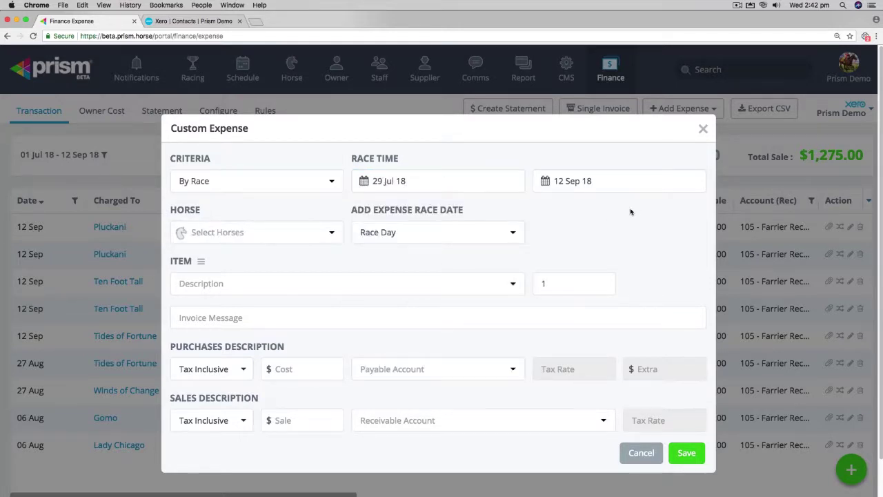
Look through the race entries in the horse selection and include All Horses in the custom expense.
{"action": "left_click", "coordinate": [331, 233]}
{"action": "scroll", "coordinate": [310, 359], "scroll_direction": "down", "scroll_amount": 3}
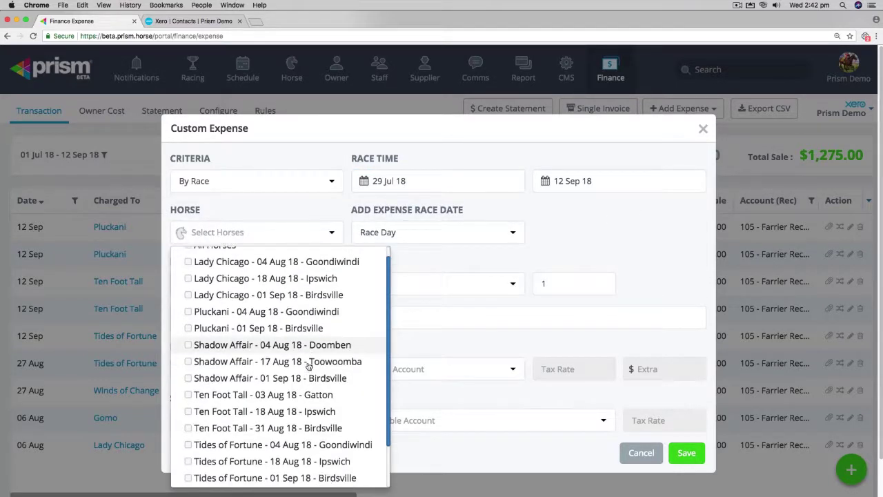
{"action": "scroll", "coordinate": [309, 366], "scroll_direction": "up", "scroll_amount": 3}
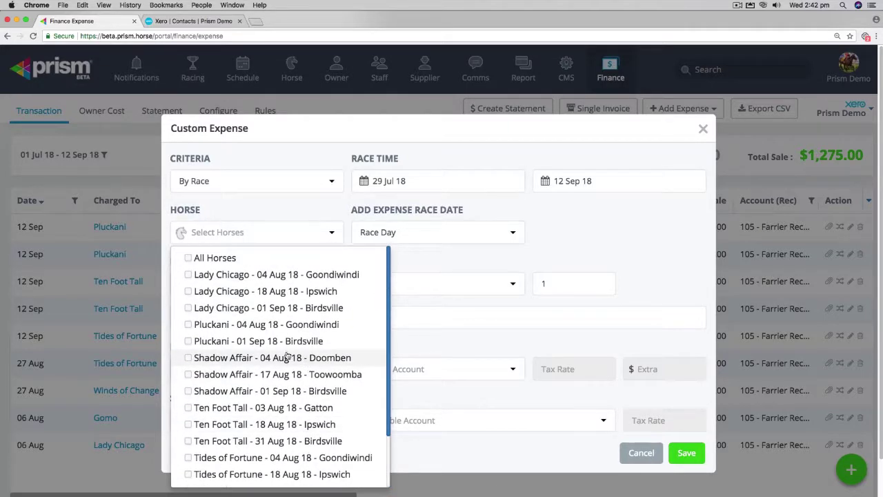
{"action": "scroll", "coordinate": [287, 353], "scroll_direction": "down", "scroll_amount": 2}
{"action": "scroll", "coordinate": [287, 353], "scroll_direction": "down", "scroll_amount": 2}
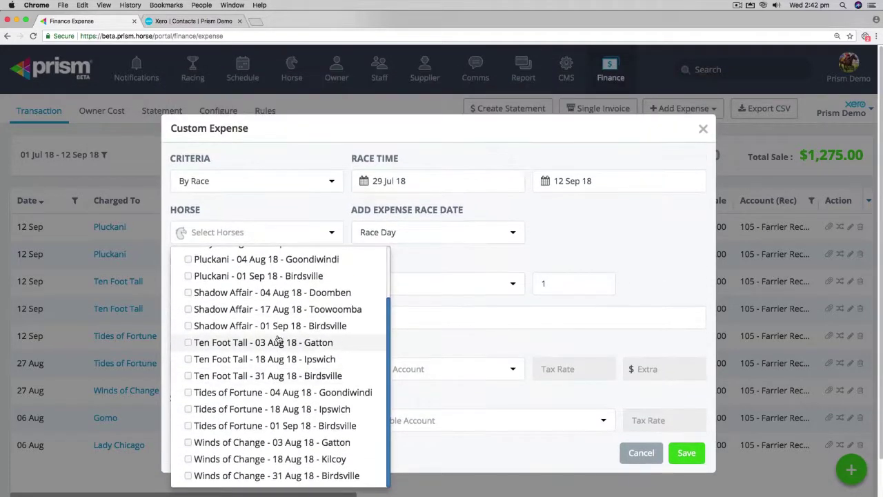
{"action": "scroll", "coordinate": [215, 296], "scroll_direction": "up", "scroll_amount": 3}
{"action": "left_click", "coordinate": [206, 260]}
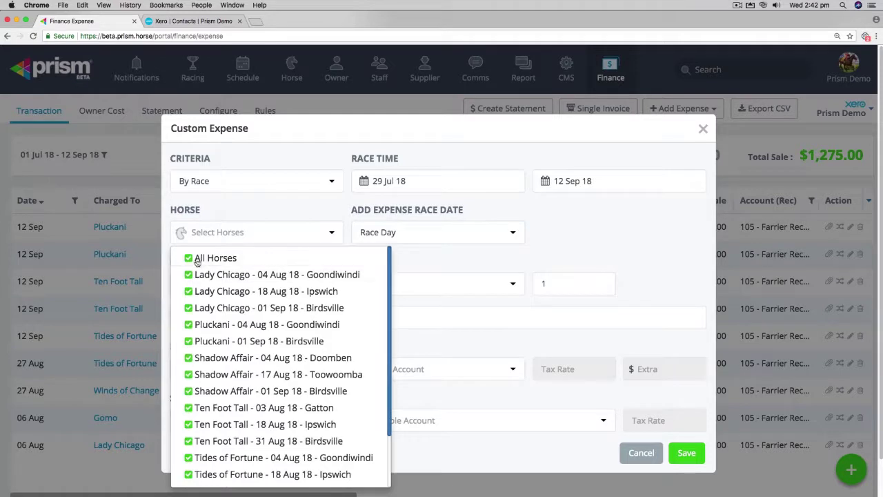
{"action": "left_click", "coordinate": [439, 256]}
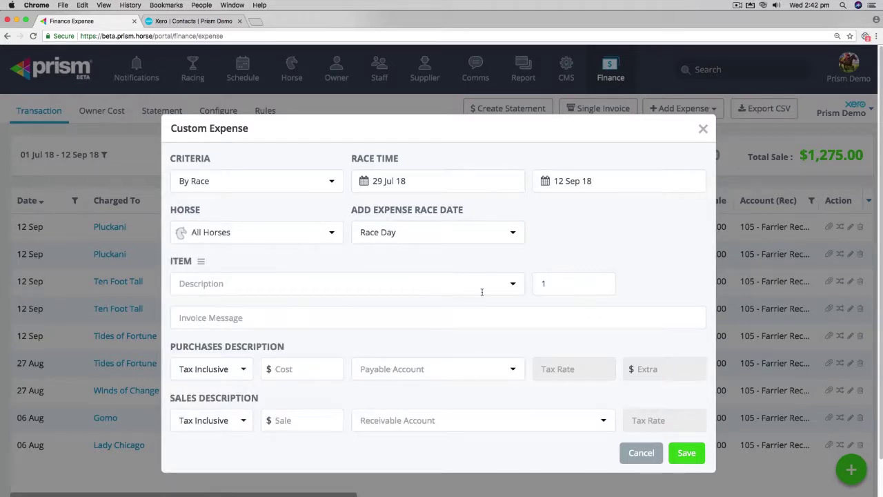
Choose Strapper as the custom expense's item and close the form without saving.
{"action": "left_click", "coordinate": [513, 284]}
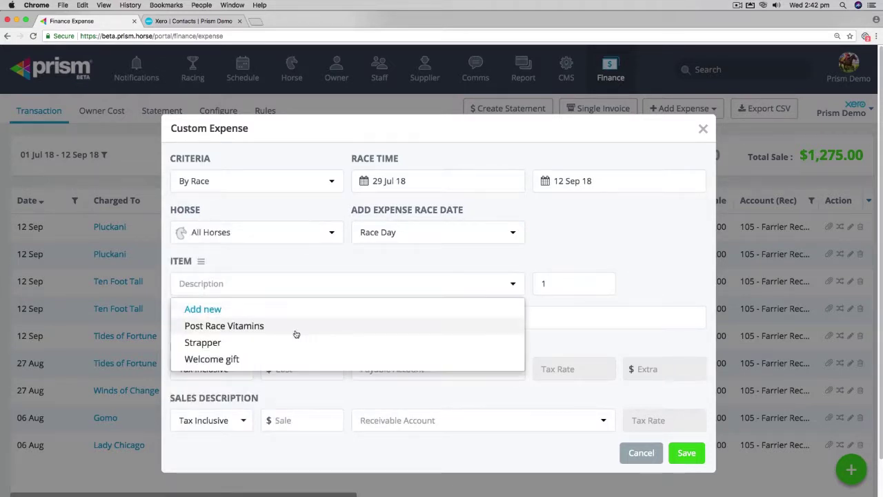
{"action": "left_click", "coordinate": [221, 343]}
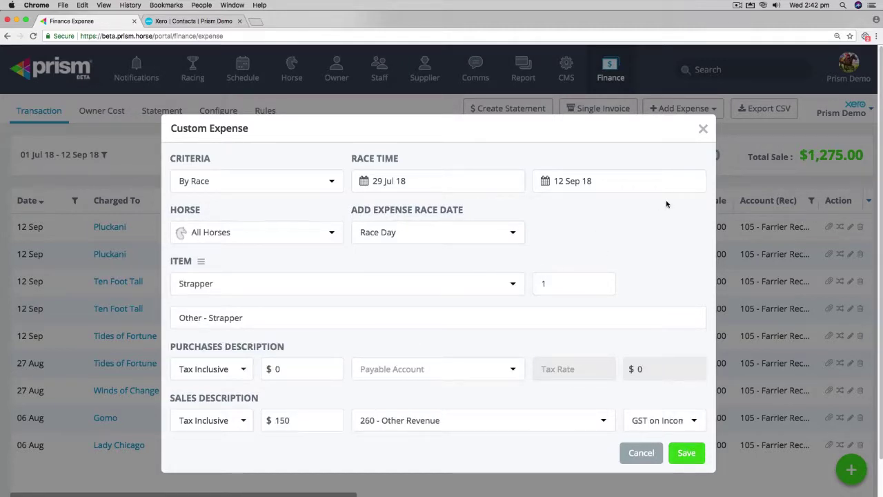
{"action": "left_click", "coordinate": [704, 129]}
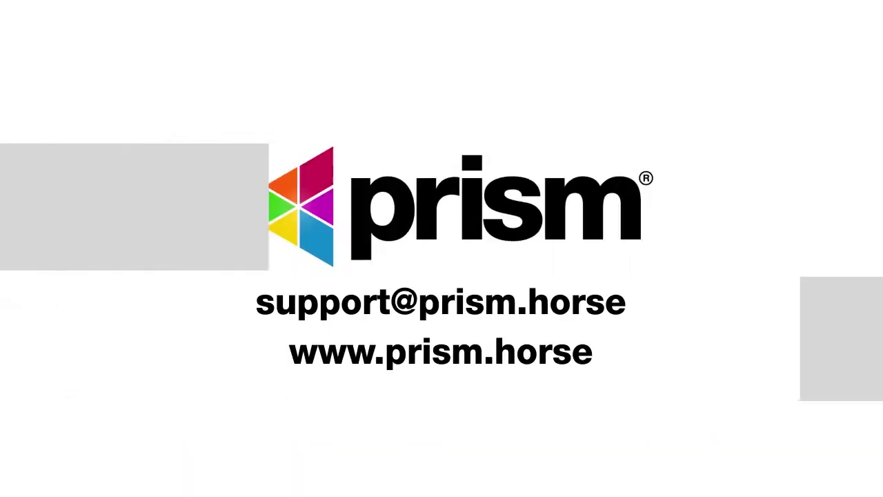